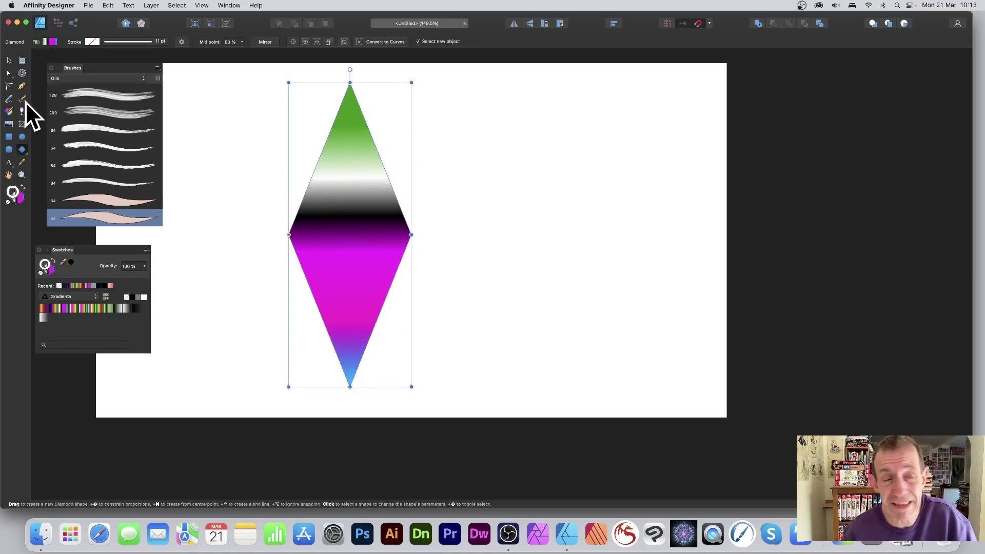
# Redraw the diamond's vertical linear gradient with the Fill tool, from its upper green area to its lower half
pyautogui.click(9, 111)
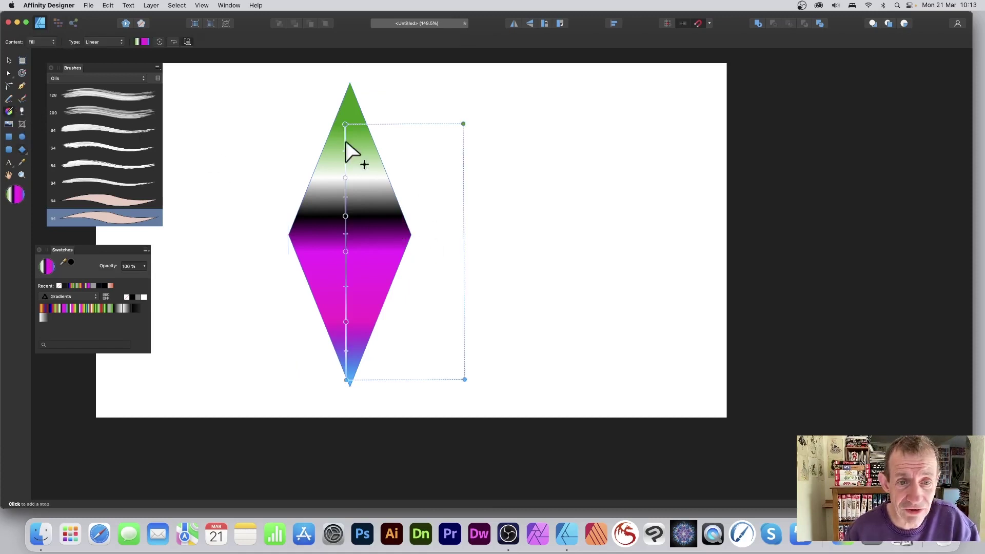
pyautogui.moveTo(354, 132); pyautogui.dragTo(355, 299)
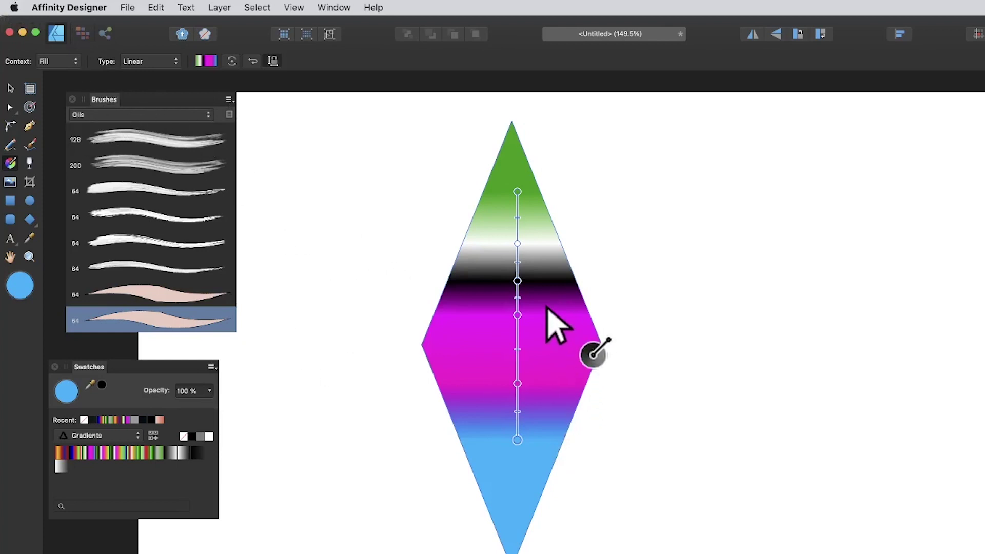
# Export only the selected diamond as the PNG file test on the Desktop, replacing the existing file
pyautogui.click(126, 7)
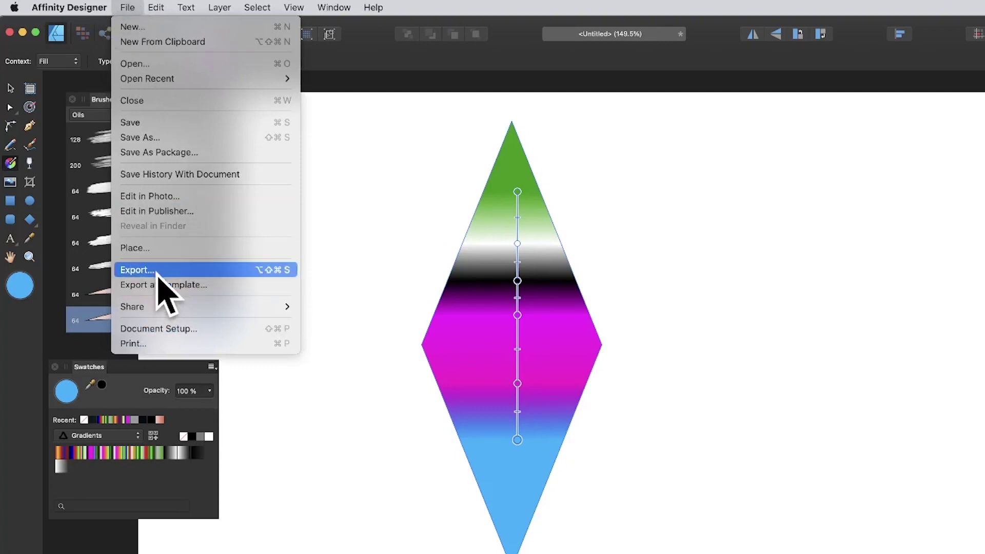
pyautogui.click(138, 270)
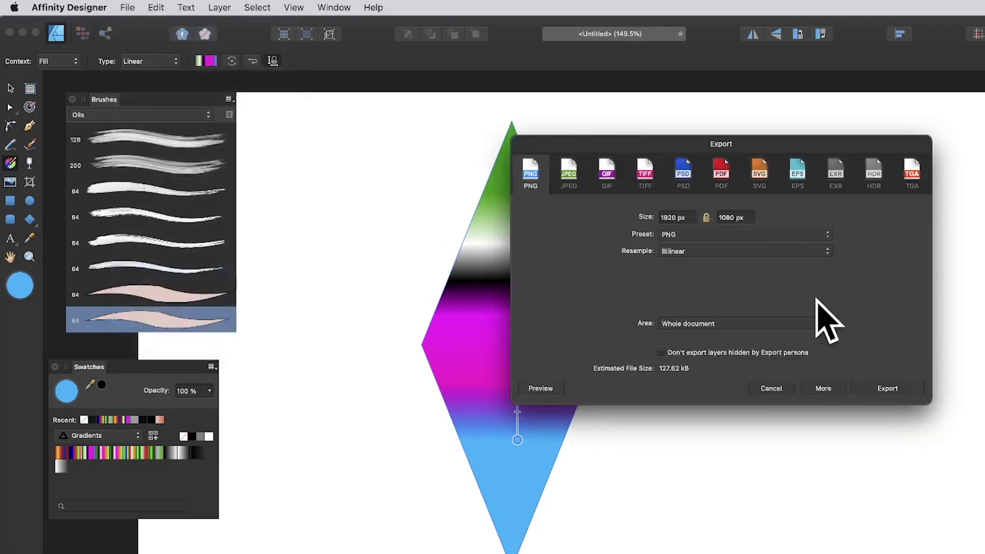
pyautogui.click(685, 324)
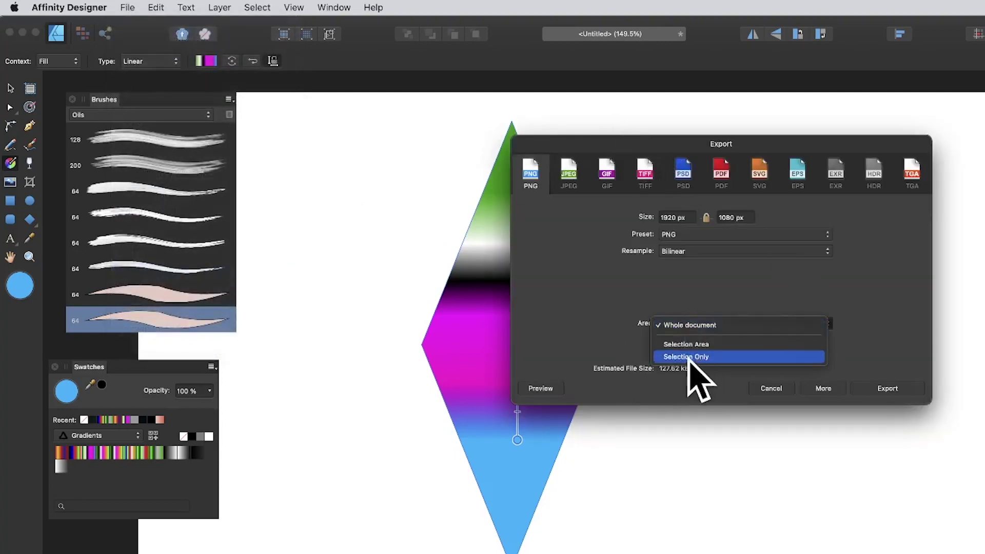
pyautogui.click(694, 357)
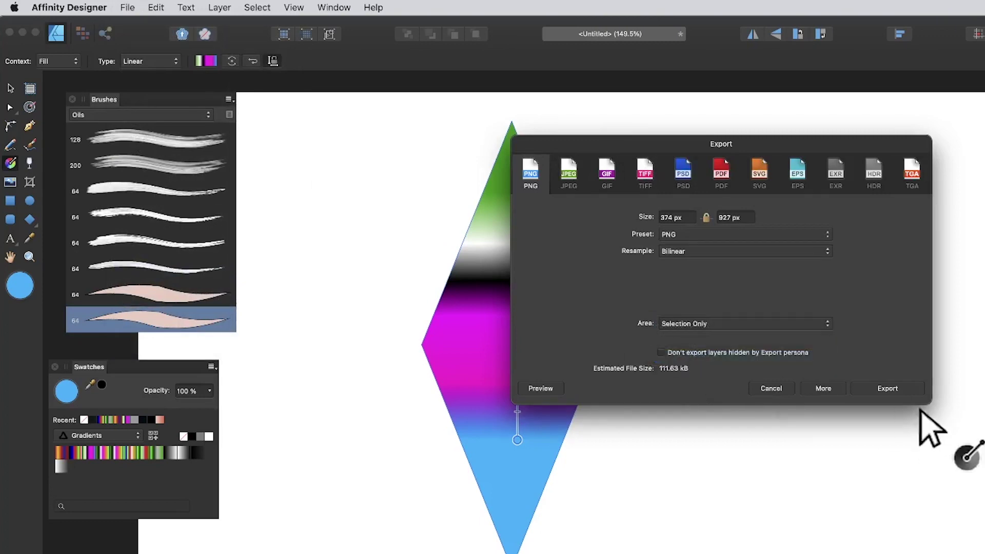
pyautogui.click(895, 391)
pyautogui.write('test')
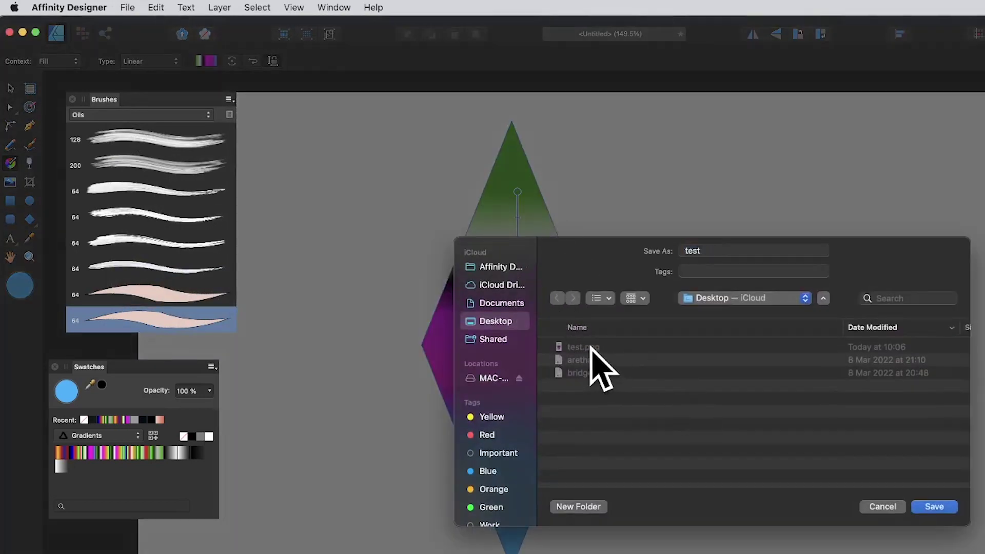
pyautogui.click(935, 507)
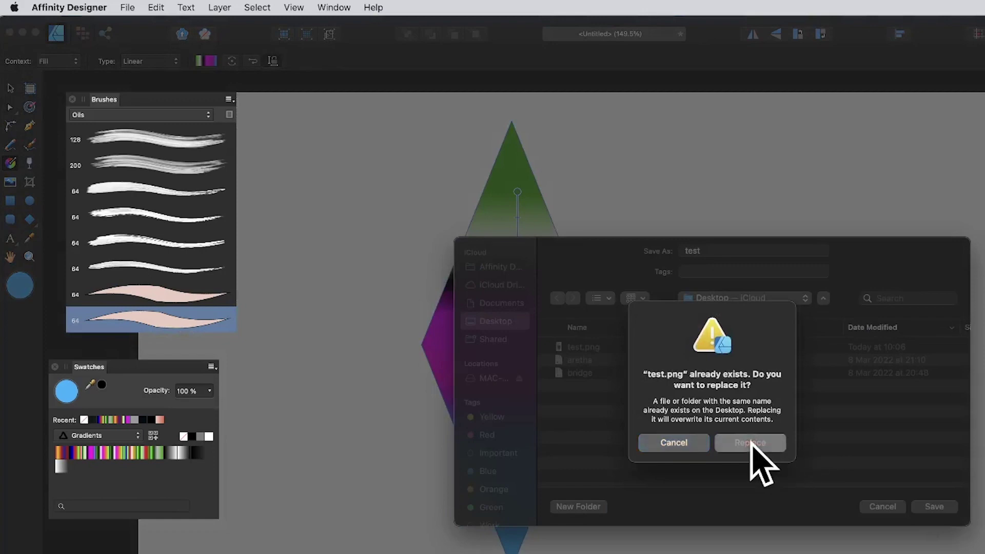
pyautogui.click(749, 442)
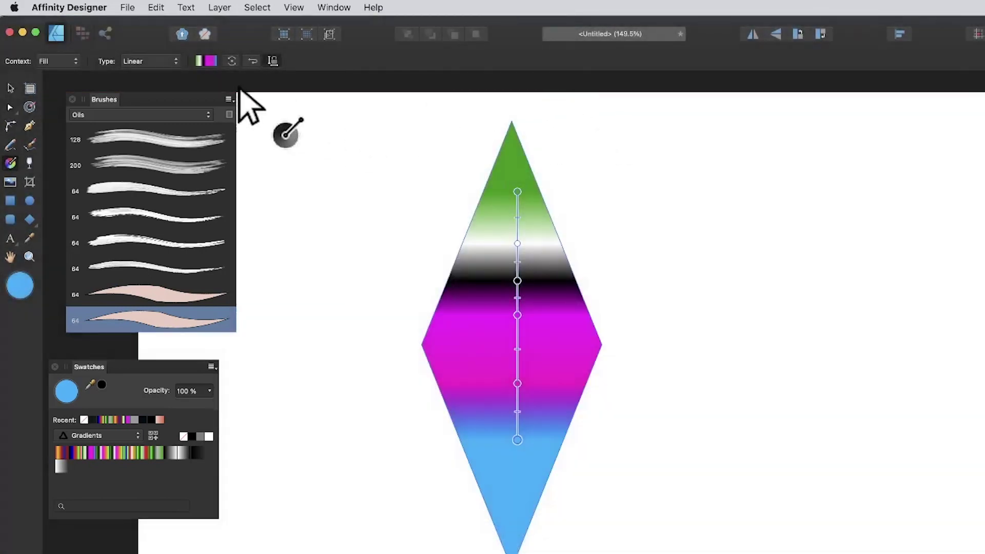
# Move the diamond sideways toward the right part of the page, leaving empty space beside it
pyautogui.click(10, 88)
pyautogui.moveTo(501, 241); pyautogui.dragTo(741, 250)
pyautogui.moveTo(698, 282); pyautogui.dragTo(732, 292)
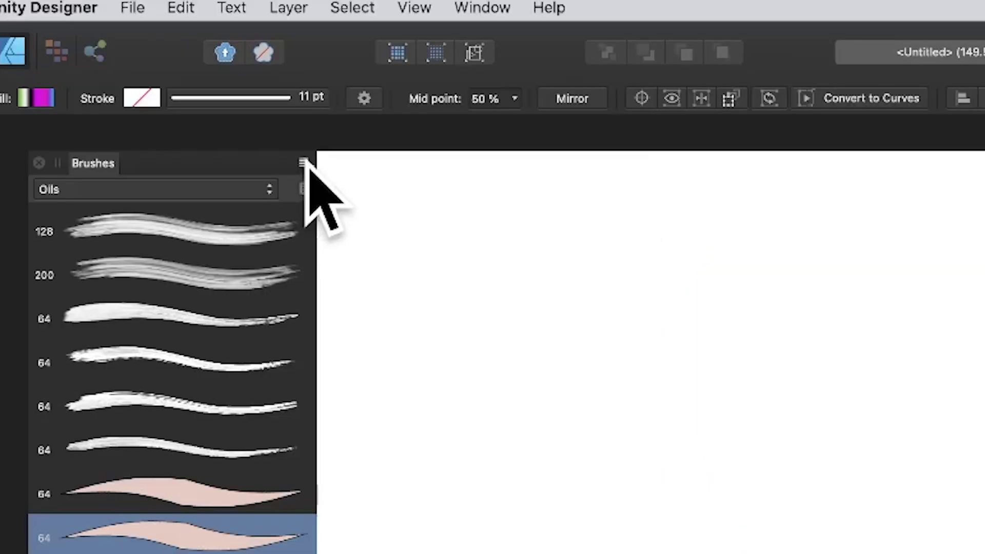
# Create a textured image brush from test.png in the Oils category and apply it to the diamond's stroke
pyautogui.click(304, 163)
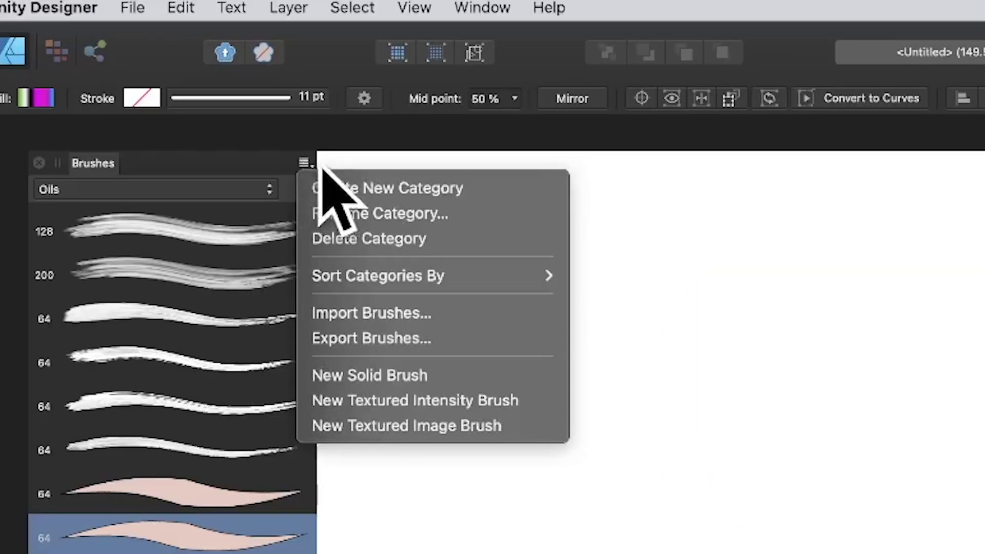
pyautogui.click(381, 426)
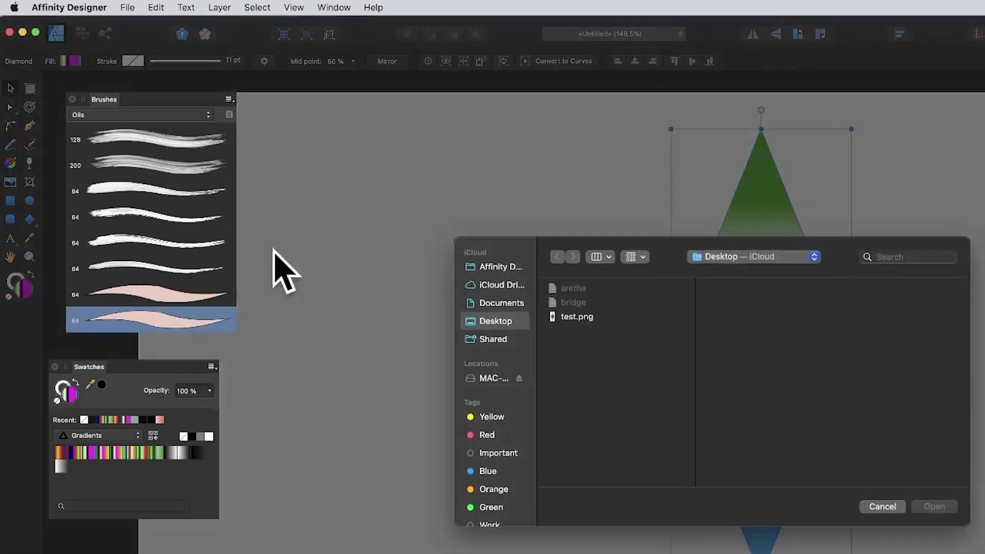
pyautogui.click(613, 317)
pyautogui.click(918, 507)
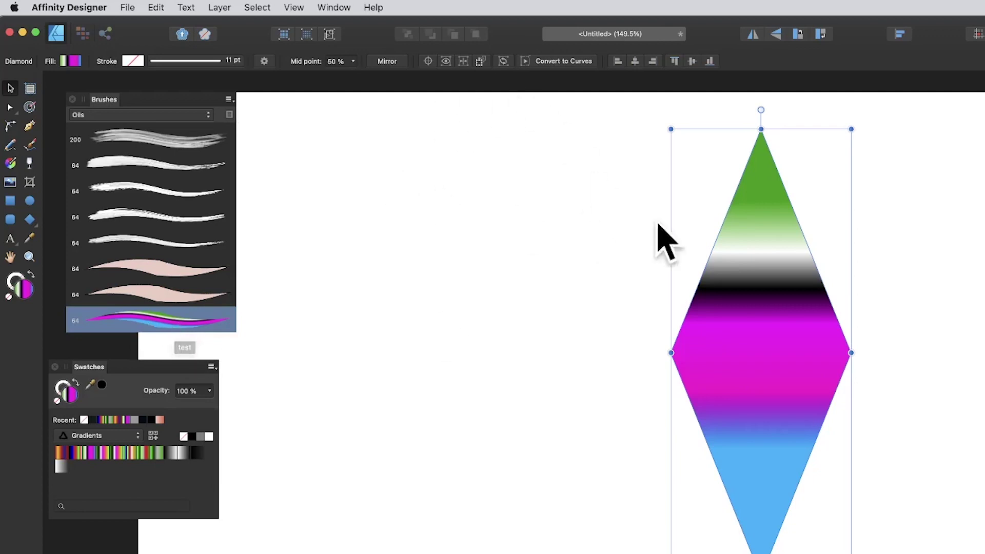
pyautogui.click(182, 321)
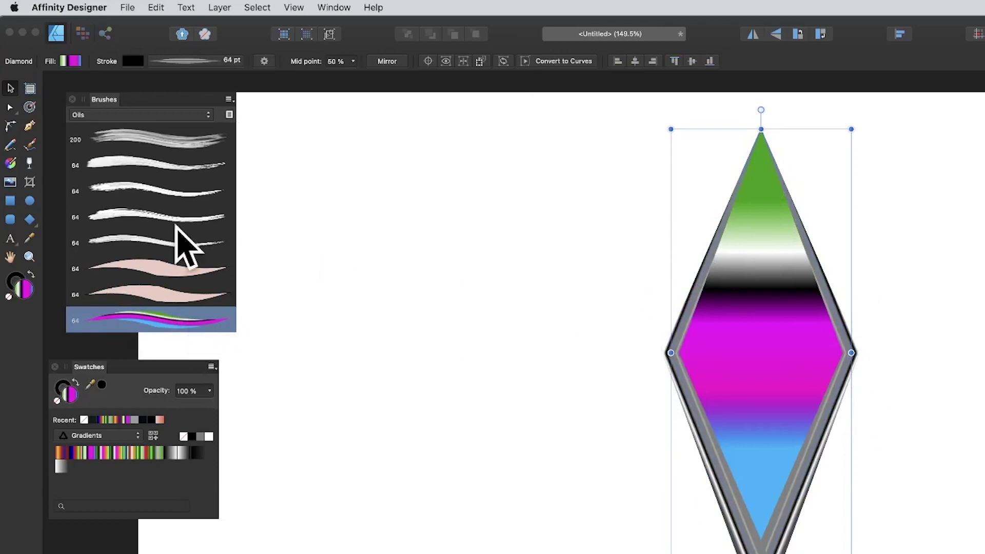
# Test the new brush by painting looping freehand strokes beside the diamond, and delete the painted strokes
pyautogui.click(29, 144)
pyautogui.moveTo(376, 140)
pyautogui.mouseDown()
pyautogui.moveTo(359, 418)
pyautogui.moveTo(471, 277)
pyautogui.moveTo(531, 361)
pyautogui.moveTo(433, 179)
pyautogui.moveTo(525, 225)
pyautogui.moveTo(373, 404)
pyautogui.moveTo(460, 132)
pyautogui.moveTo(461, 224)
pyautogui.moveTo(503, 430)
pyautogui.moveTo(588, 309)
pyautogui.moveTo(336, 178)
pyautogui.mouseUp()
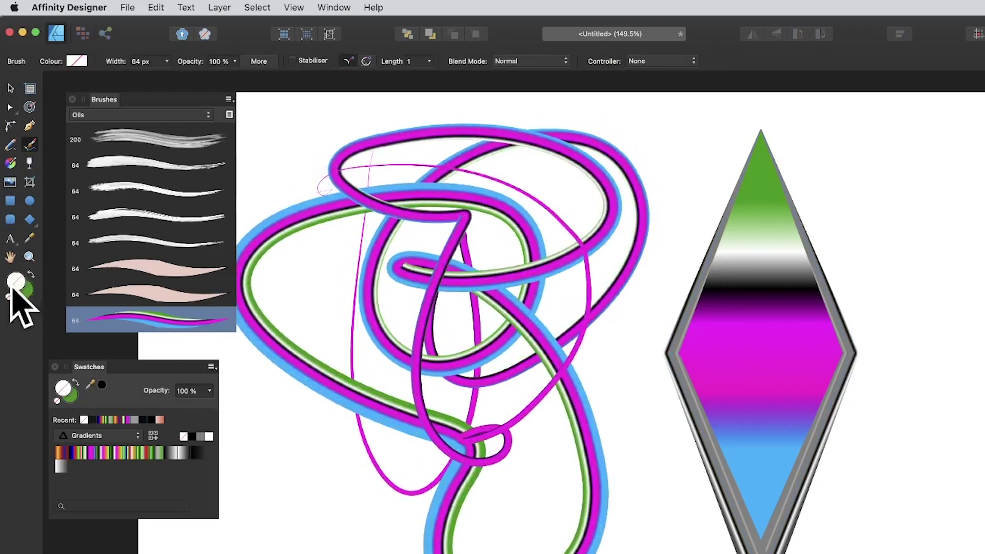
pyautogui.click(11, 89)
pyautogui.press('Delete')
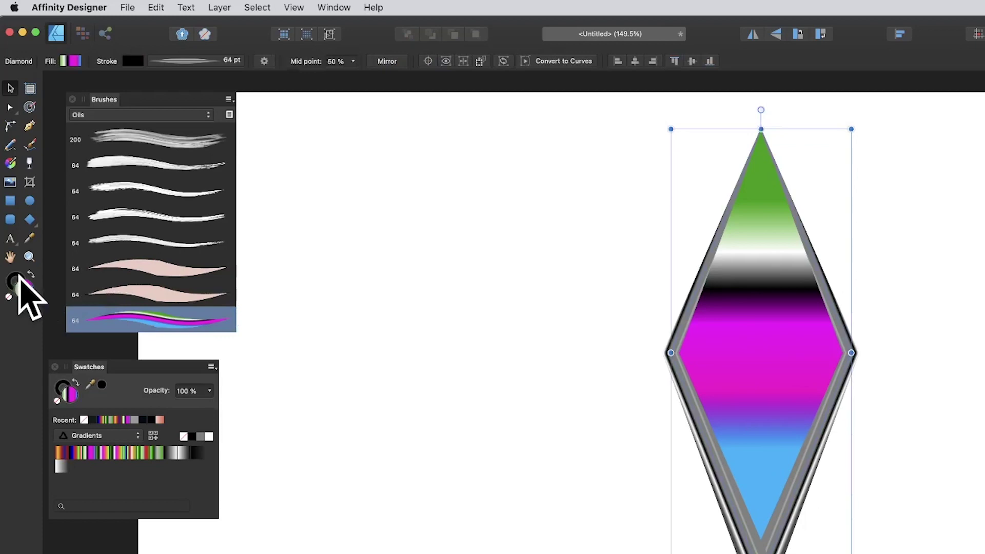
# Recolour the diamond's brush stroke, trying a pale pink and settling on the light teal 69CCDA
pyautogui.doubleClick(14, 280)
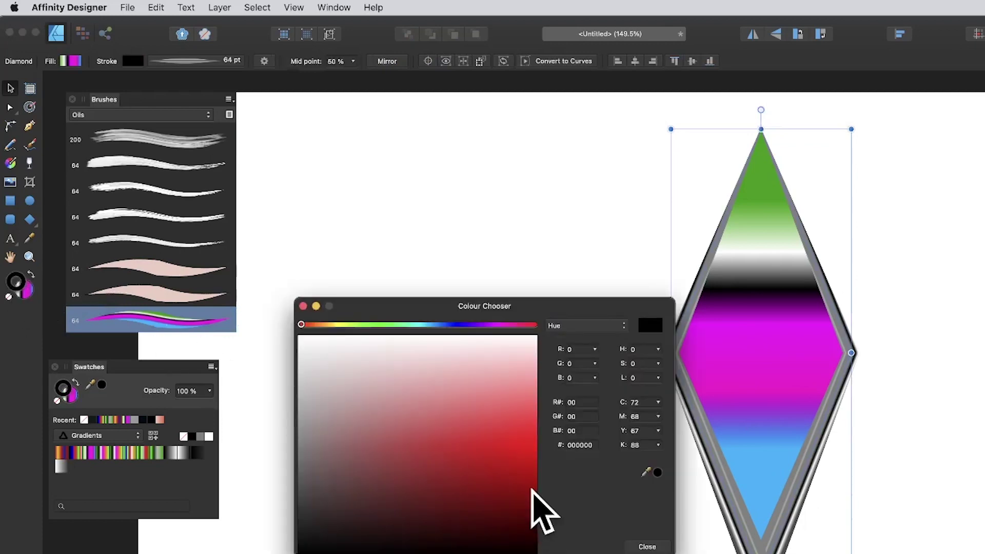
pyautogui.click(515, 446)
pyautogui.moveTo(434, 373); pyautogui.dragTo(455, 356)
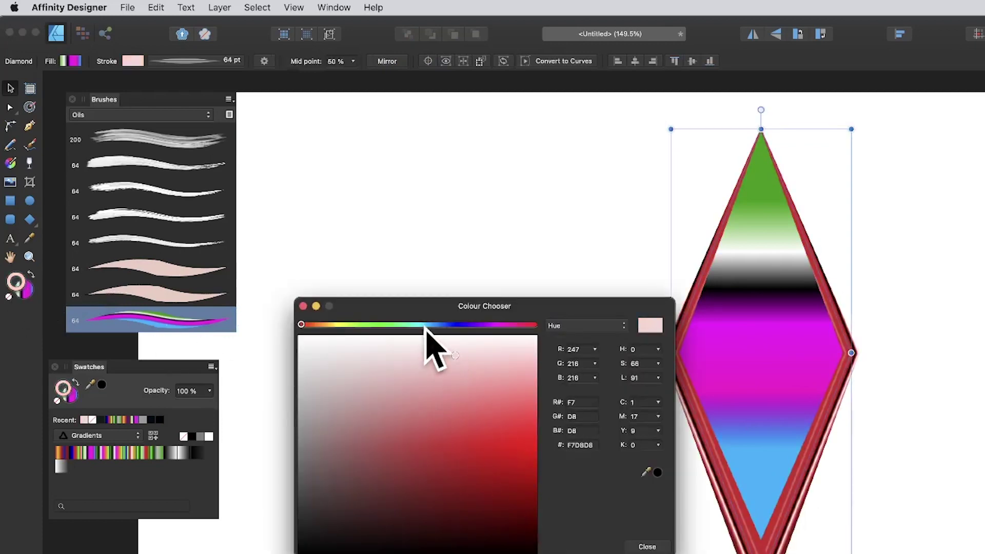
pyautogui.click(426, 326)
pyautogui.moveTo(418, 414); pyautogui.dragTo(441, 417)
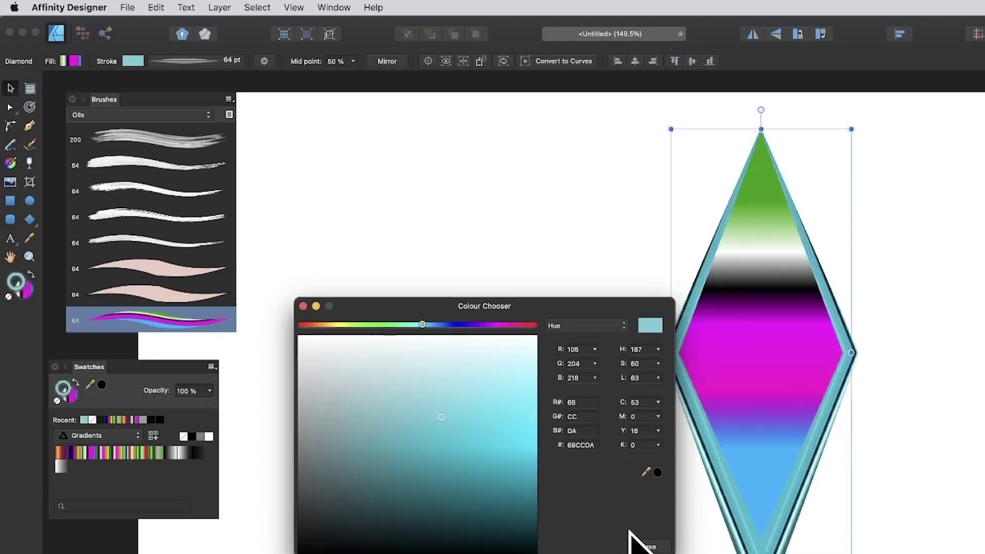
pyautogui.click(633, 537)
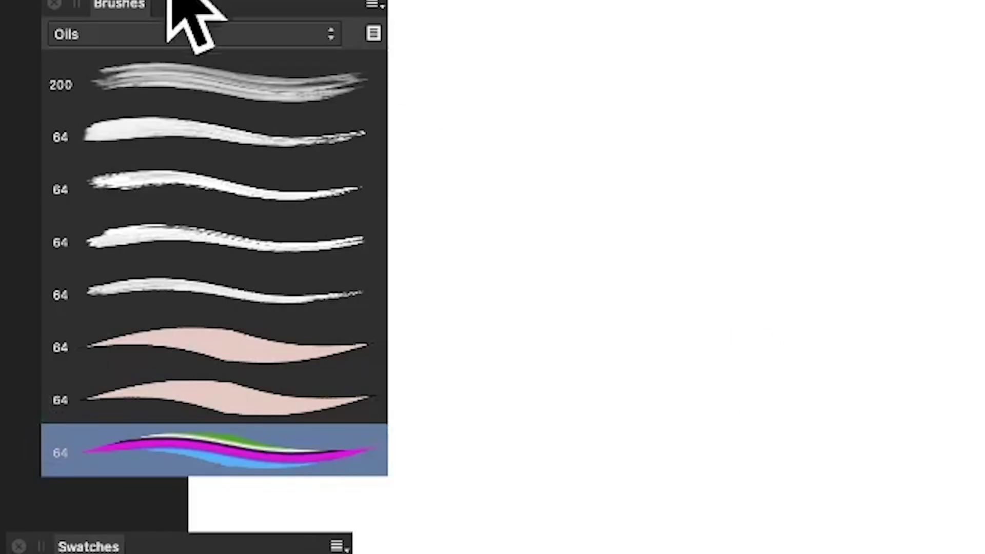
# Edit the test brush: set its width to 176.2 px, size variance to 67 % and opacity variance to 72 %
pyautogui.doubleClick(221, 451)
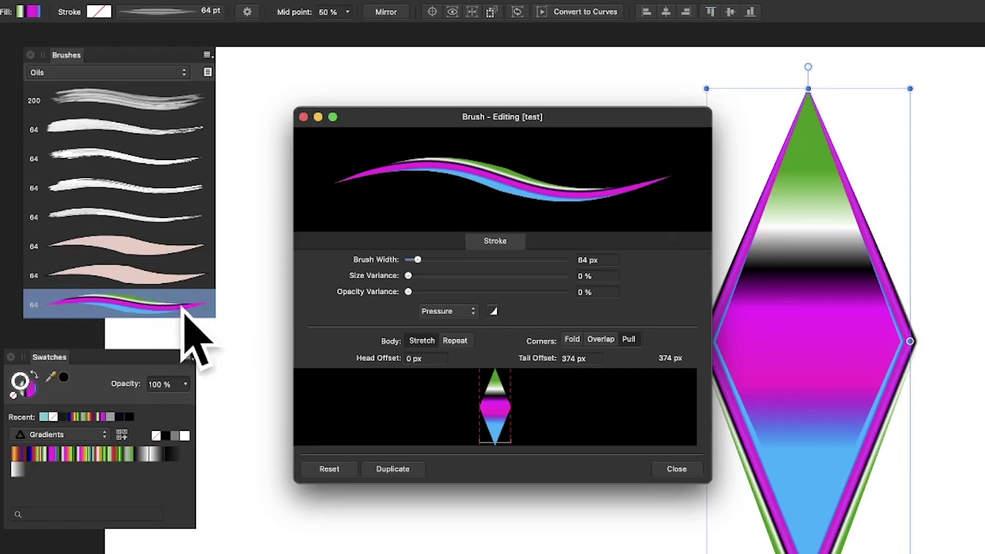
pyautogui.click(674, 469)
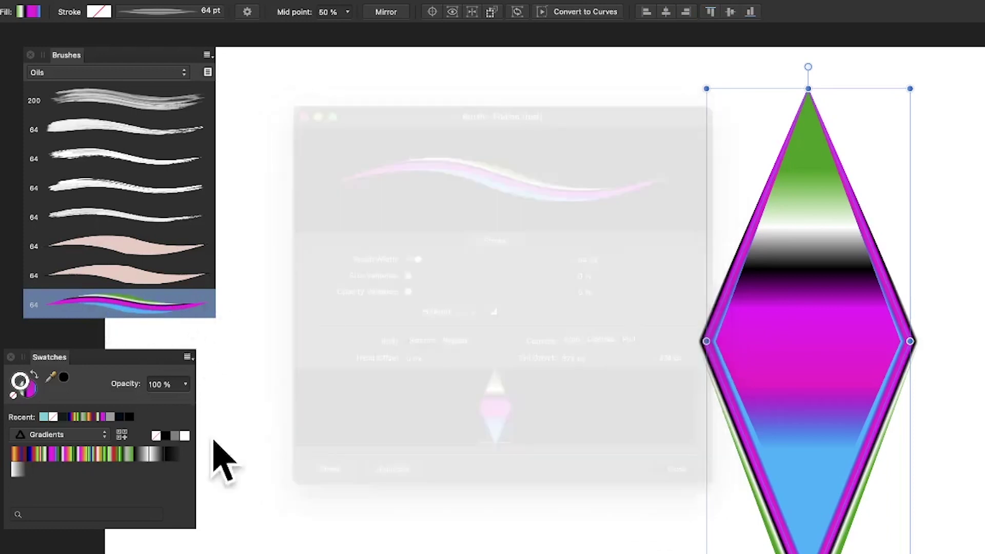
pyautogui.doubleClick(108, 299)
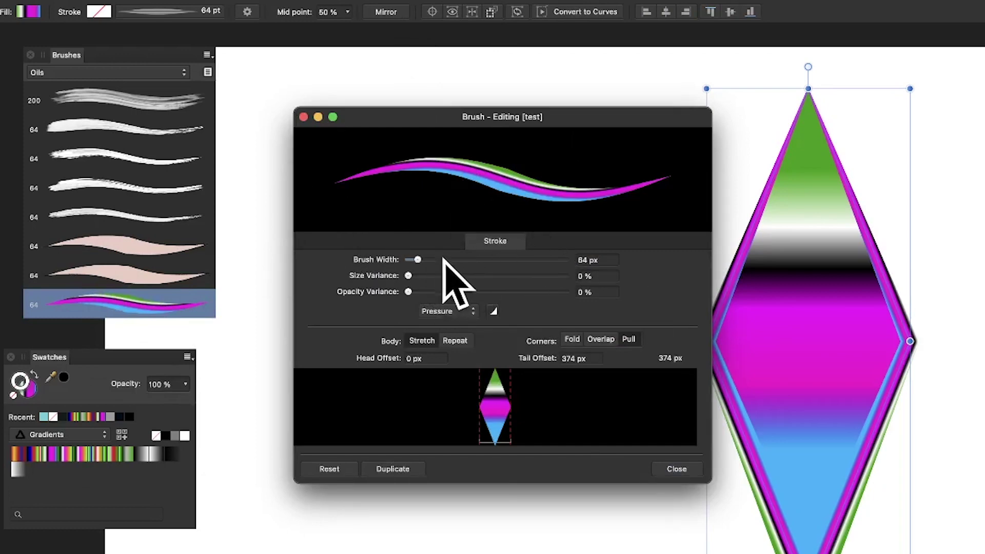
pyautogui.moveTo(447, 259)
pyautogui.mouseDown()
pyautogui.moveTo(464, 260)
pyautogui.moveTo(434, 260)
pyautogui.mouseUp()
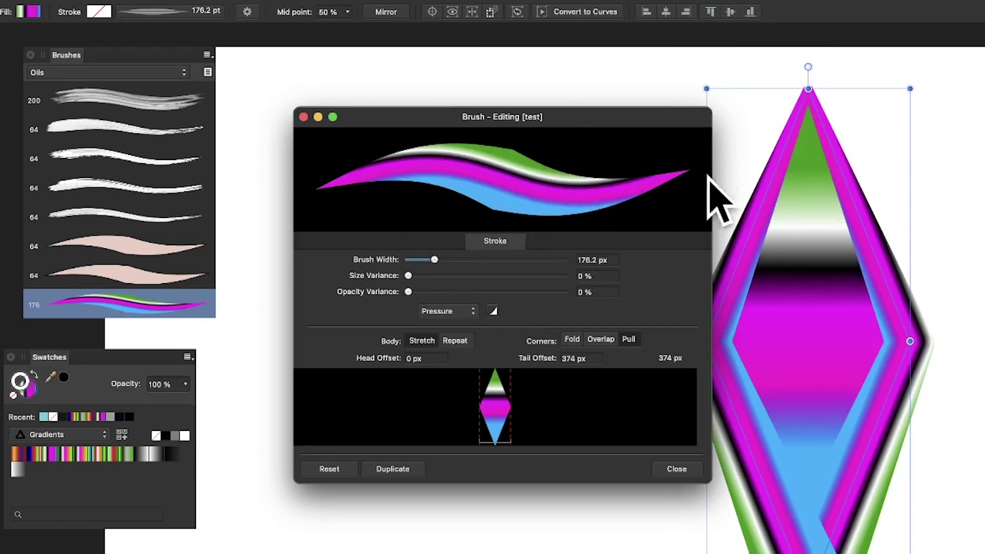
pyautogui.moveTo(424, 272); pyautogui.dragTo(514, 275)
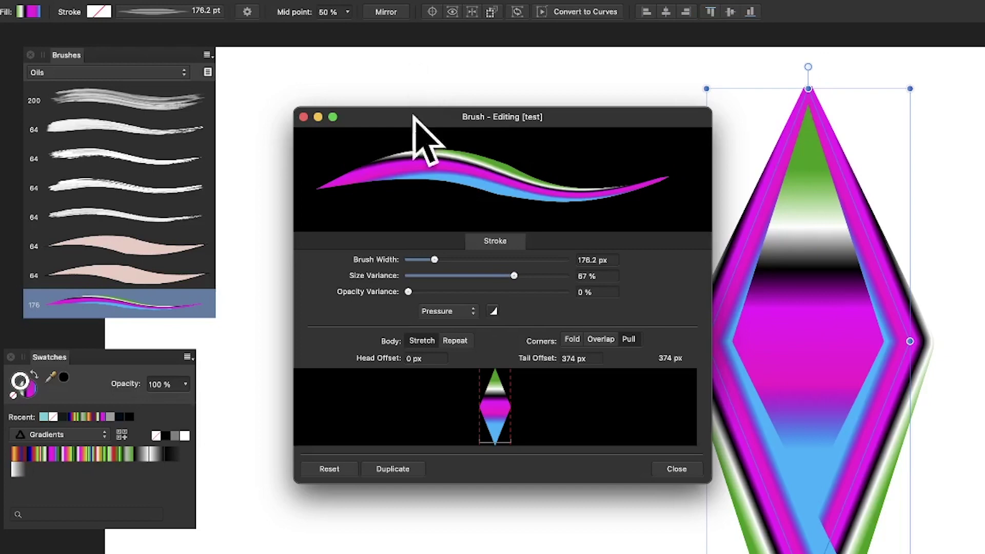
pyautogui.moveTo(409, 292); pyautogui.dragTo(522, 291)
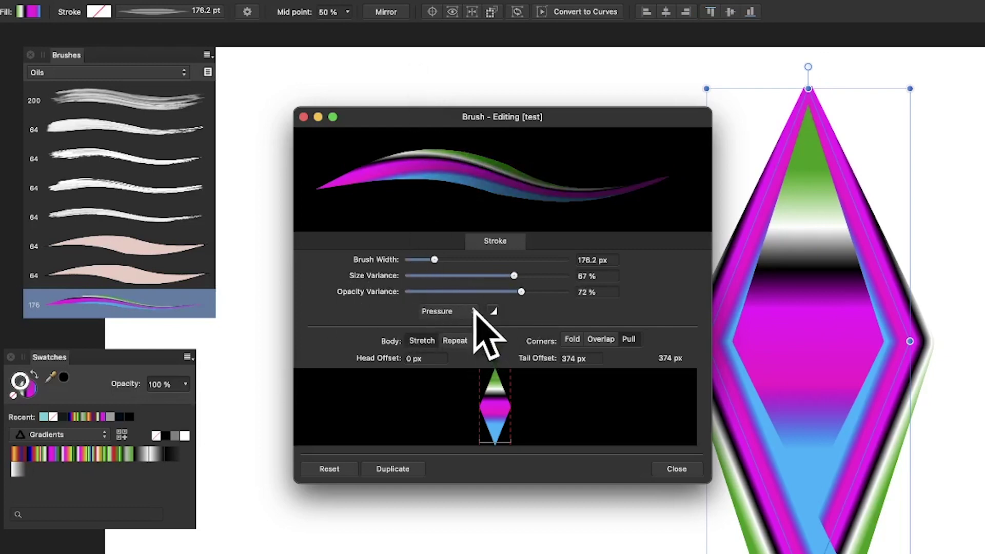
pyautogui.click(471, 311)
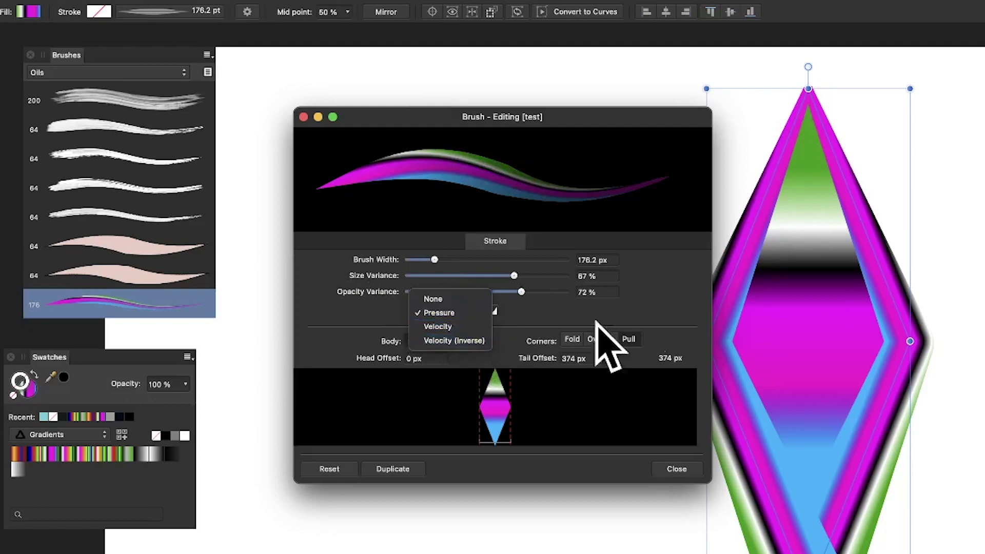
pyautogui.click(741, 296)
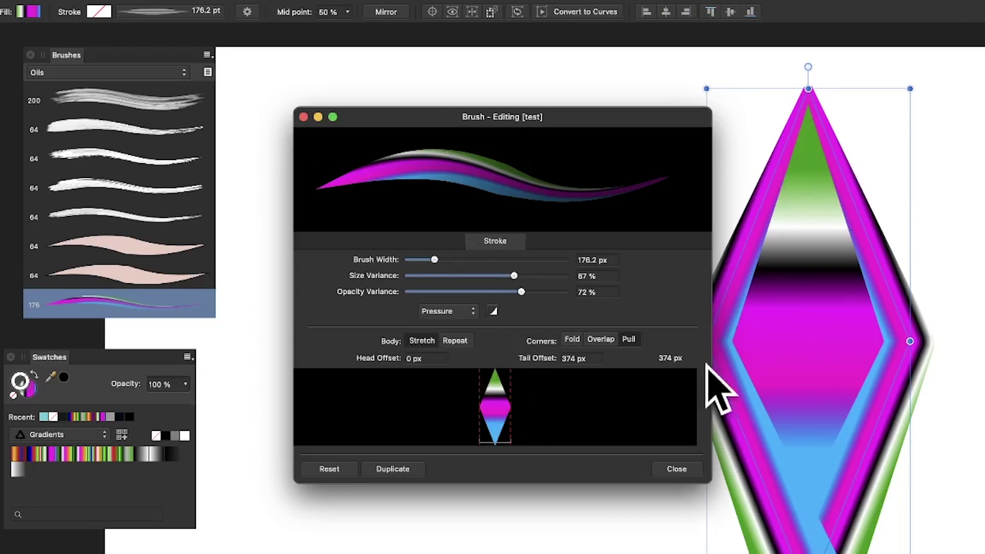
# Compare the Fold, Overlap and Pull corner styles for the test brush, choose Overlap, and set the head offset to 12 px
pyautogui.click(568, 339)
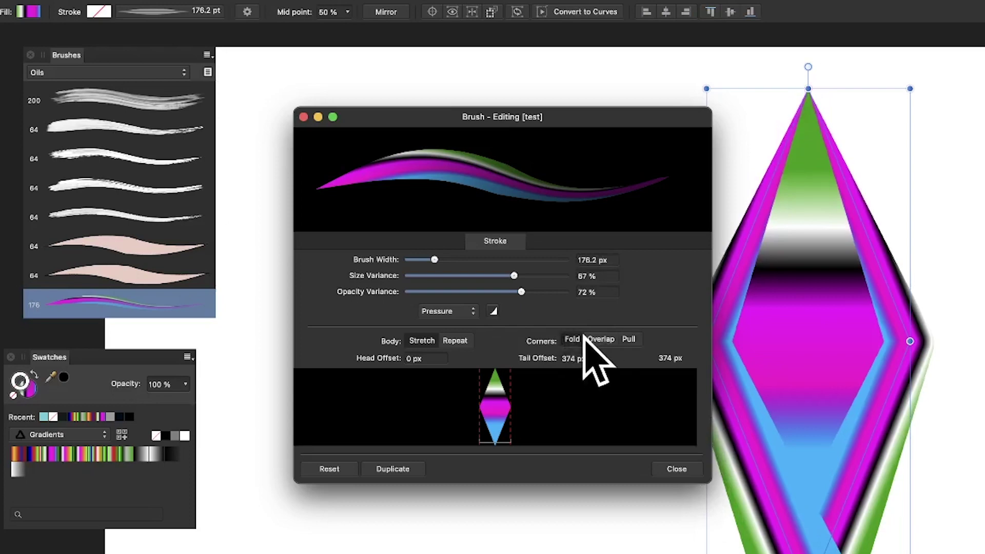
pyautogui.click(597, 337)
pyautogui.click(631, 338)
pyautogui.click(605, 338)
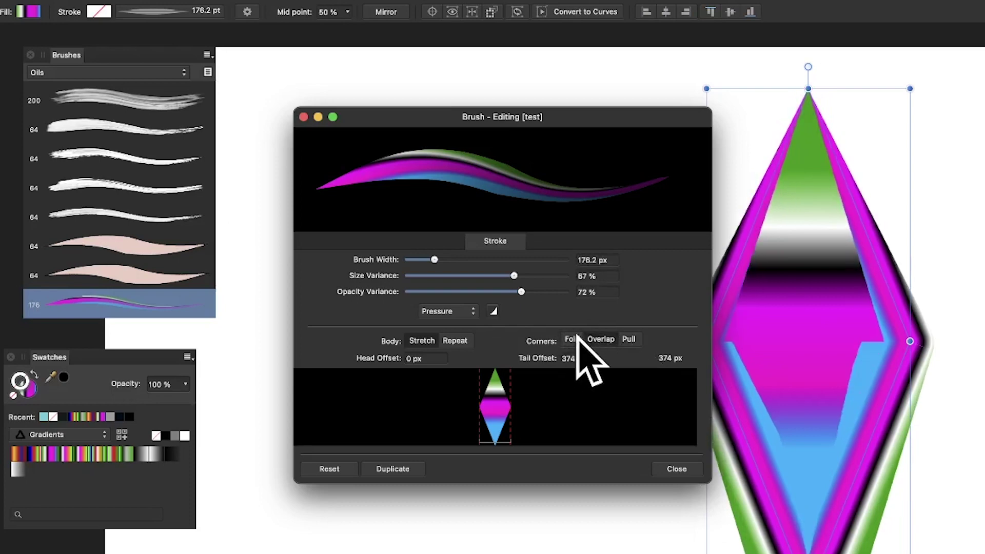
pyautogui.click(569, 338)
pyautogui.click(609, 340)
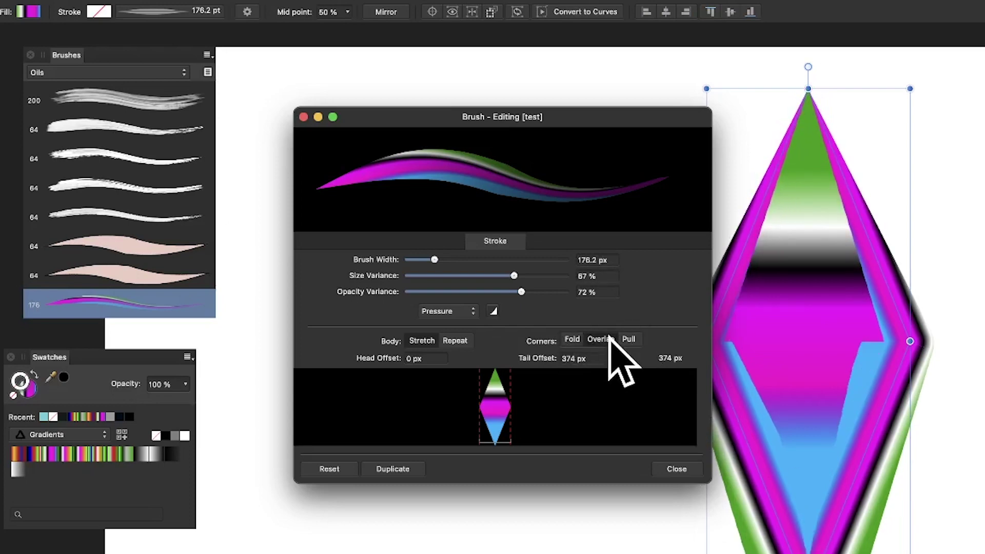
pyautogui.click(727, 485)
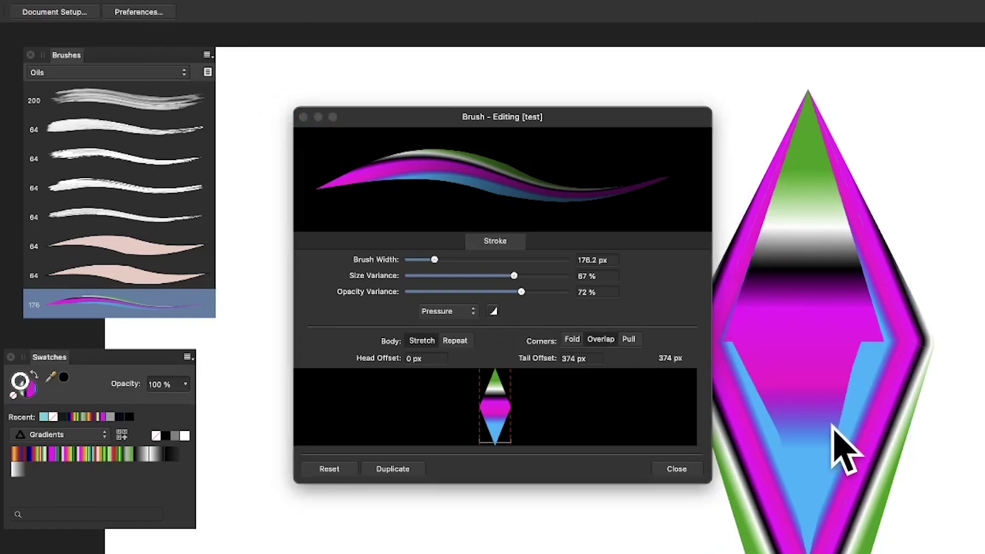
pyautogui.click(827, 422)
pyautogui.click(630, 340)
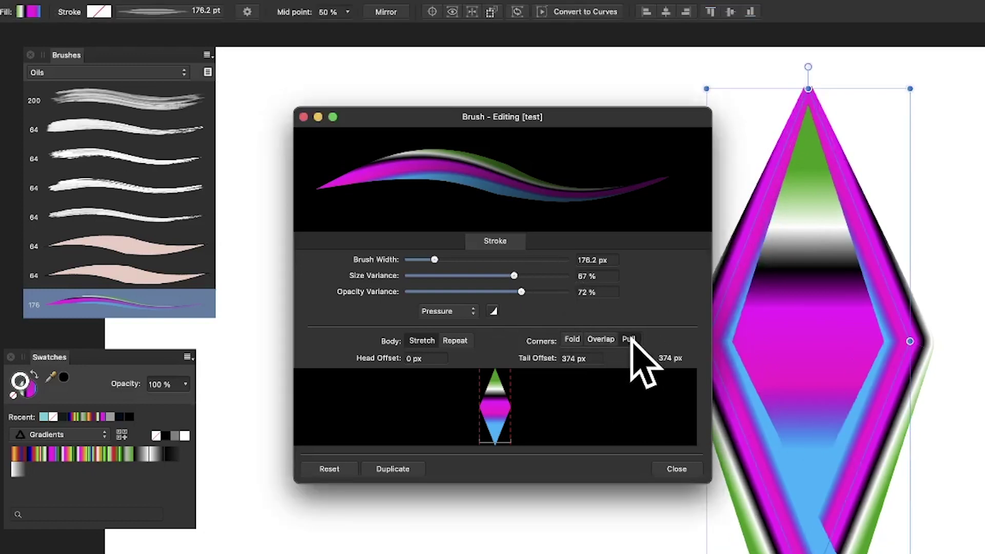
pyautogui.click(578, 340)
pyautogui.click(596, 339)
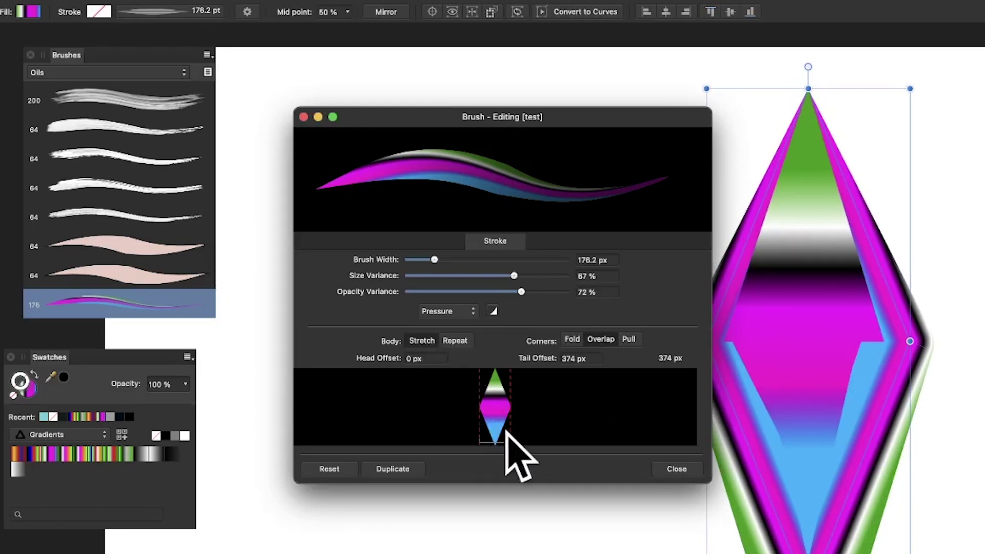
pyautogui.moveTo(485, 404)
pyautogui.mouseDown()
pyautogui.moveTo(506, 402)
pyautogui.moveTo(477, 404)
pyautogui.mouseUp()
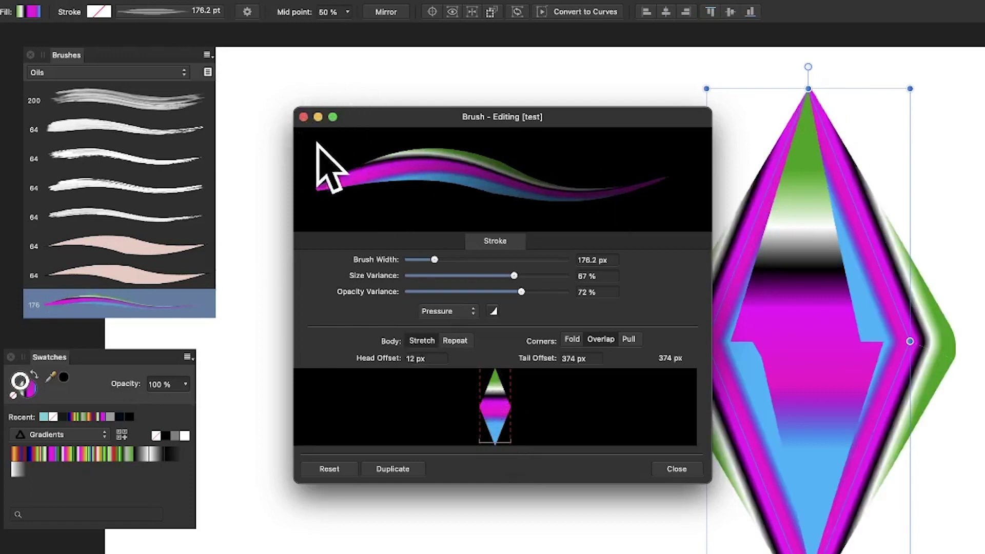
# Try different tail offsets for the test brush, set its head offset to 101 px, and change its body style to Repeat
pyautogui.moveTo(480, 403)
pyautogui.mouseDown()
pyautogui.moveTo(497, 402)
pyautogui.moveTo(468, 398)
pyautogui.moveTo(510, 407)
pyautogui.moveTo(488, 403)
pyautogui.moveTo(502, 405)
pyautogui.mouseUp()
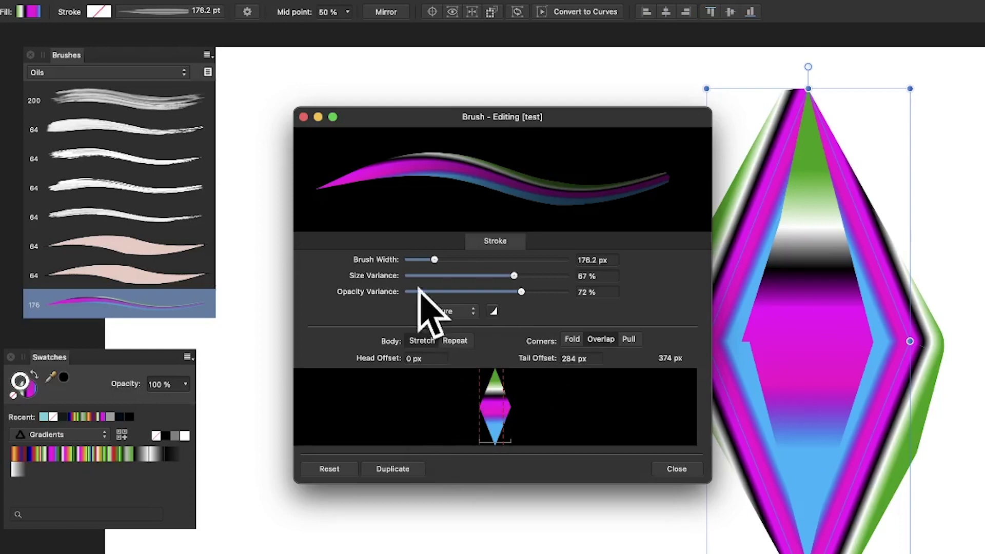
pyautogui.moveTo(503, 402)
pyautogui.mouseDown()
pyautogui.moveTo(488, 405)
pyautogui.moveTo(510, 418)
pyautogui.mouseUp()
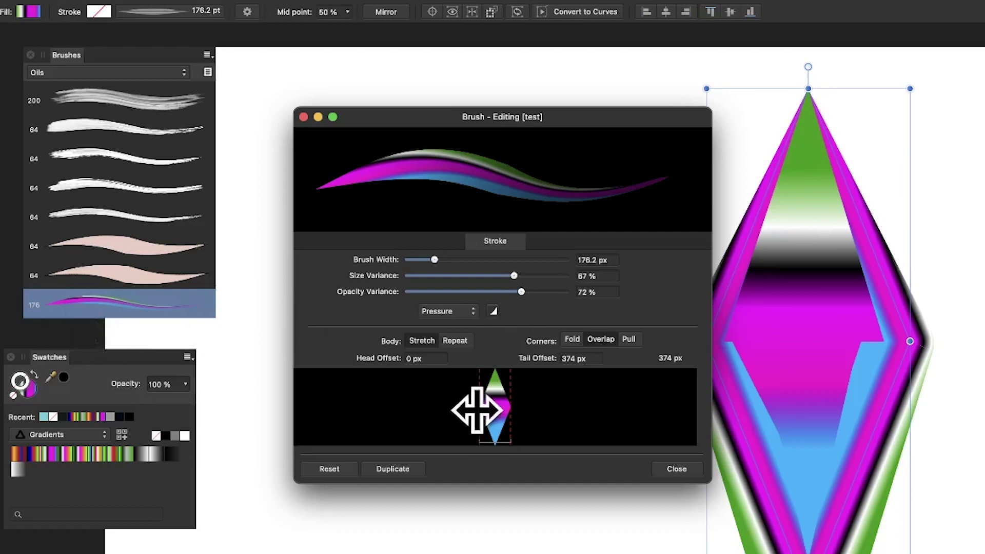
pyautogui.moveTo(480, 405); pyautogui.dragTo(487, 407)
pyautogui.click(455, 340)
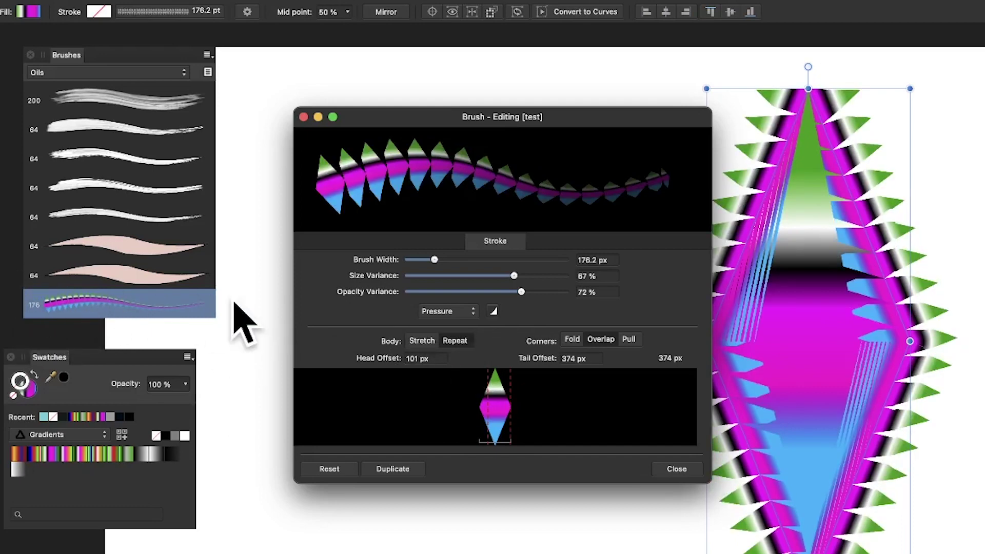
# Set the test brush's width to 146.2 px and its head offset to 236 px, and finish editing the brush
pyautogui.moveTo(444, 252)
pyautogui.mouseDown()
pyautogui.moveTo(455, 263)
pyautogui.moveTo(493, 261)
pyautogui.moveTo(431, 256)
pyautogui.mouseUp()
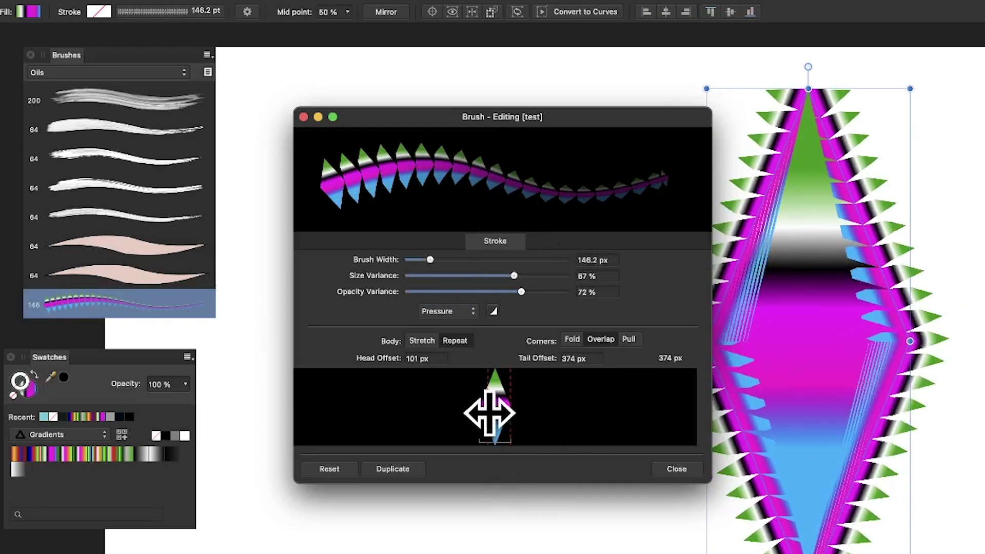
pyautogui.moveTo(488, 409)
pyautogui.mouseDown()
pyautogui.moveTo(463, 411)
pyautogui.moveTo(528, 403)
pyautogui.moveTo(499, 413)
pyautogui.mouseUp()
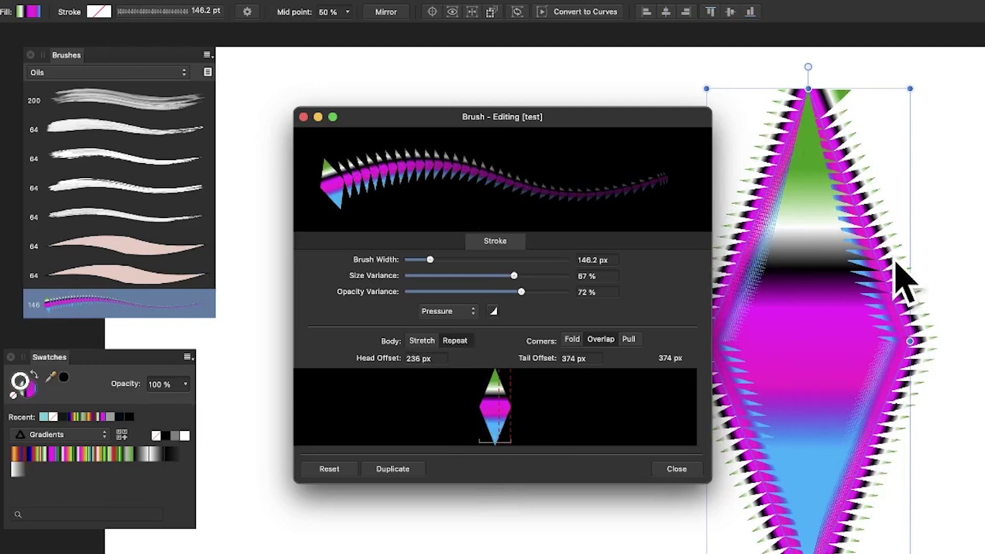
pyautogui.click(682, 467)
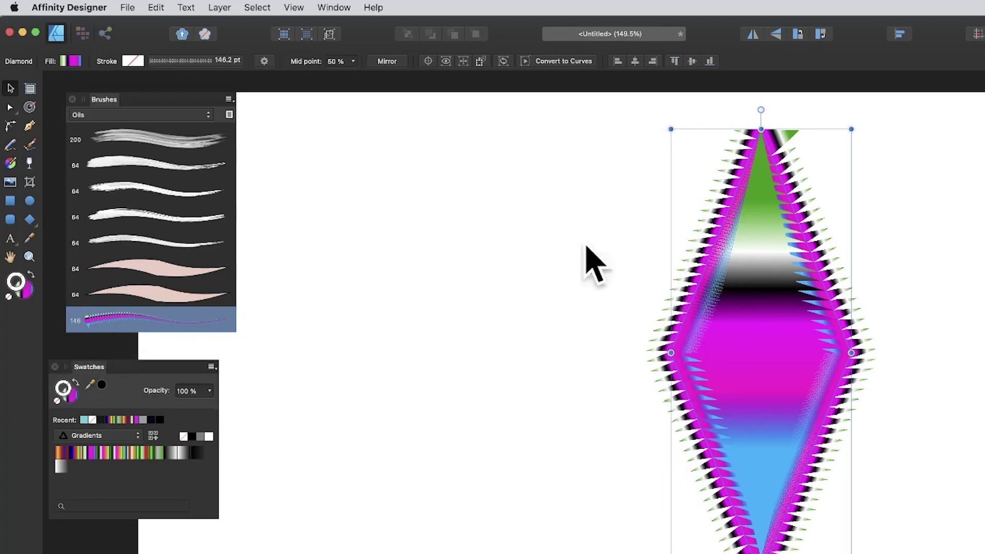
# Move the diamond further right, paint a looping freehand test stroke in the empty area with the repeating brush, and undo the stroke
pyautogui.moveTo(760, 264); pyautogui.dragTo(830, 254)
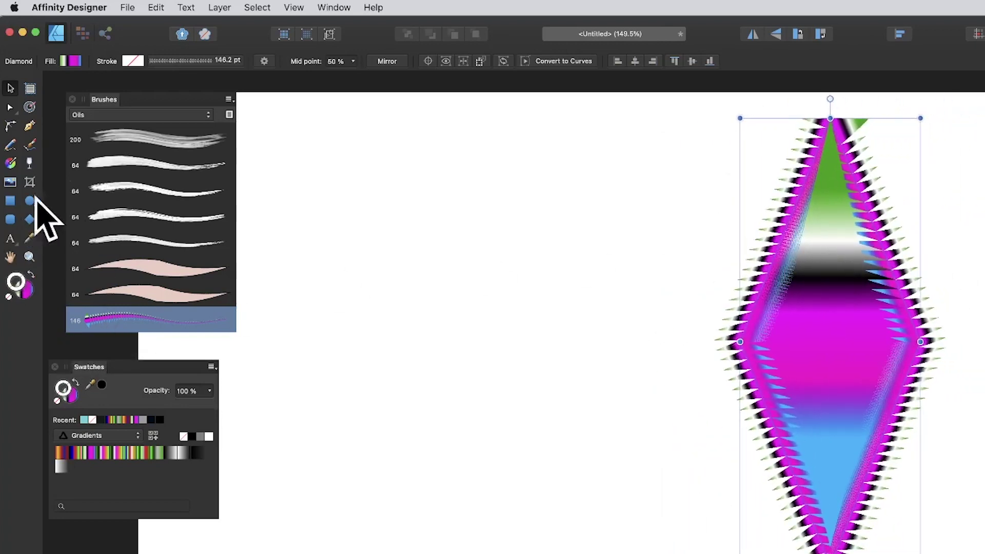
pyautogui.click(29, 144)
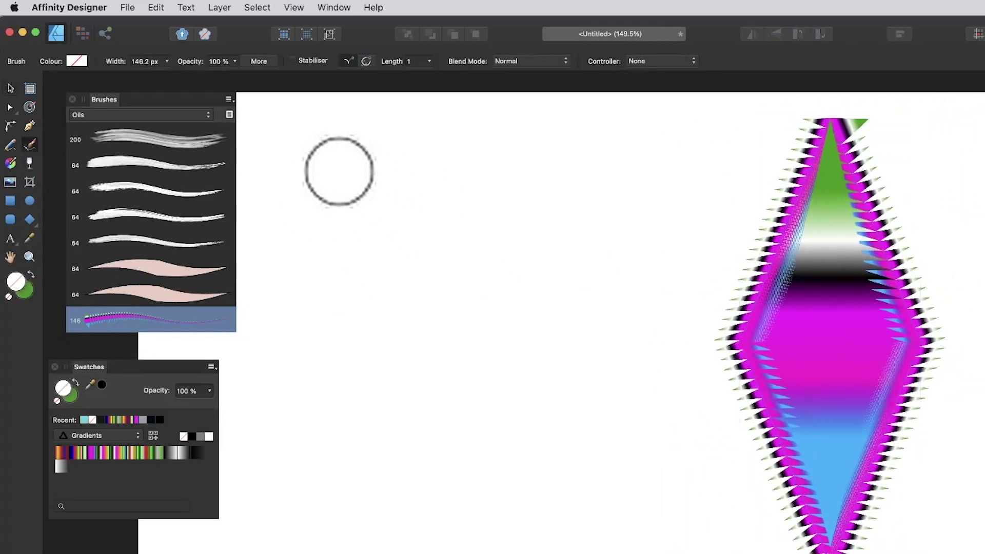
pyautogui.moveTo(308, 137)
pyautogui.mouseDown()
pyautogui.moveTo(667, 429)
pyautogui.moveTo(576, 226)
pyautogui.moveTo(452, 432)
pyautogui.moveTo(637, 337)
pyautogui.moveTo(306, 238)
pyautogui.moveTo(576, 251)
pyautogui.moveTo(585, 175)
pyautogui.mouseUp()
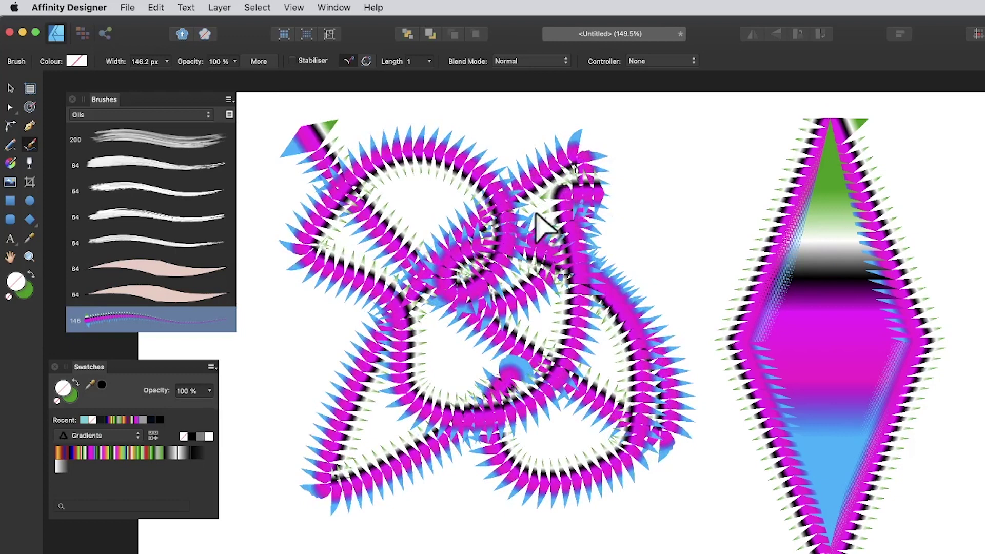
pyautogui.press('super+z')
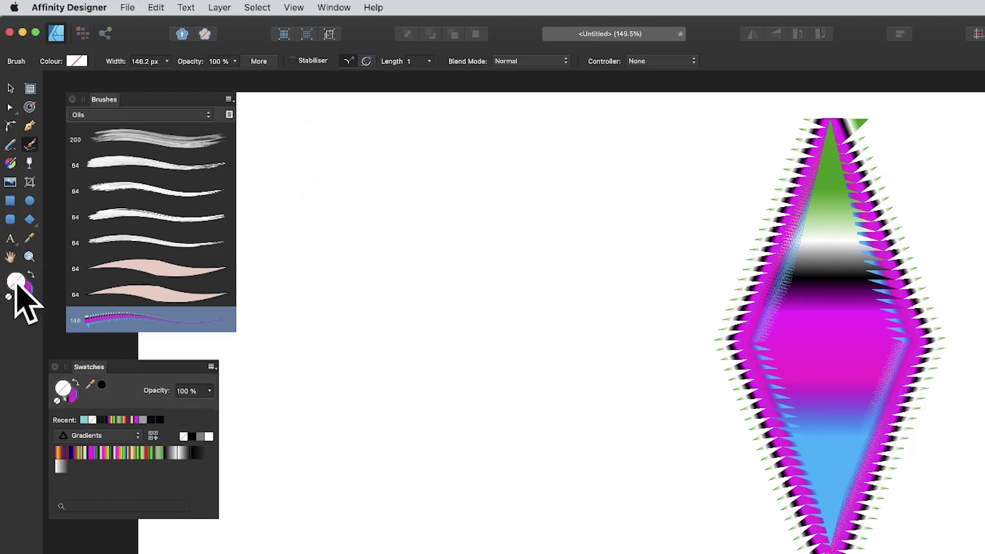
# Change the brush colour to red, paint a looping freehand test stroke beside the diamond, and undo the stroke
pyautogui.doubleClick(17, 281)
pyautogui.moveTo(472, 429); pyautogui.dragTo(521, 451)
pyautogui.click(647, 546)
pyautogui.moveTo(315, 449)
pyautogui.mouseDown()
pyautogui.moveTo(511, 176)
pyautogui.moveTo(528, 334)
pyautogui.moveTo(358, 194)
pyautogui.moveTo(431, 369)
pyautogui.moveTo(418, 253)
pyautogui.moveTo(488, 403)
pyautogui.moveTo(497, 331)
pyautogui.mouseUp()
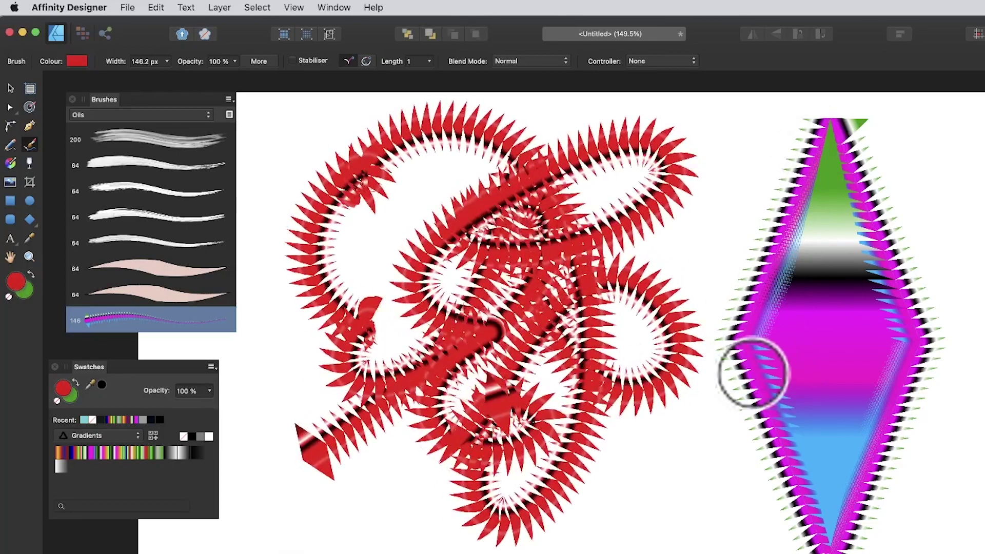
pyautogui.press('super+z')
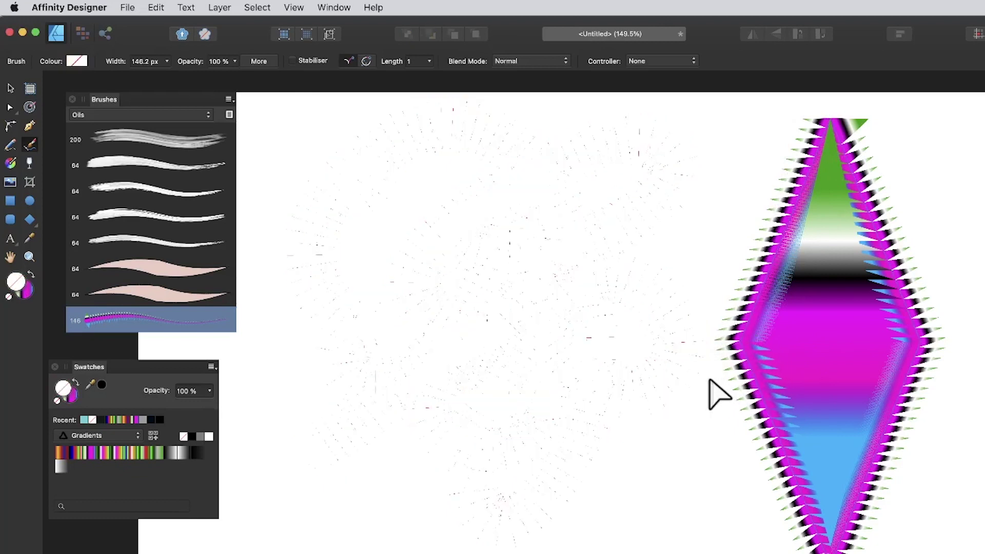
# Duplicate the test brush and set the copy's width to 89.3 px, body style to Stretch and head offset to 0 px
pyautogui.rightClick(108, 320)
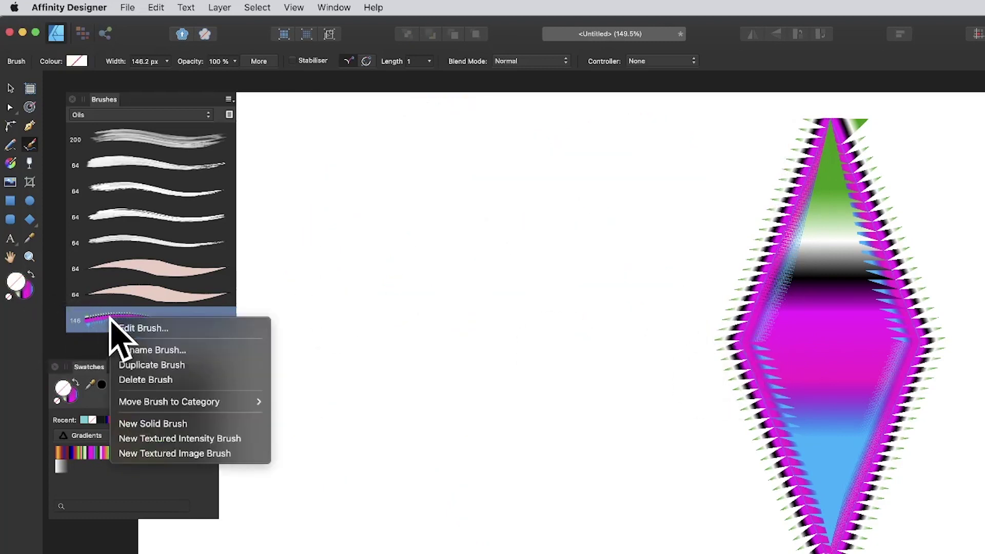
pyautogui.click(160, 366)
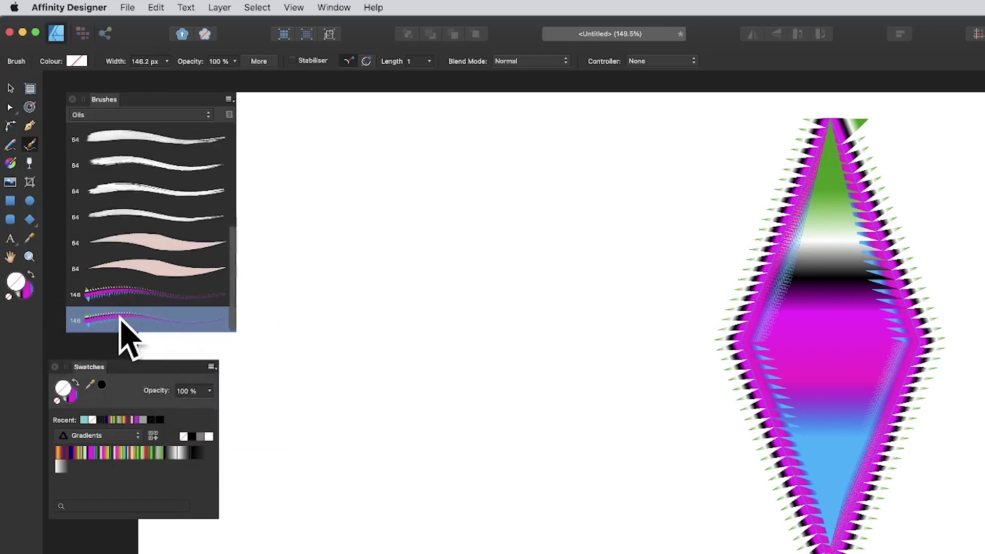
pyautogui.doubleClick(119, 318)
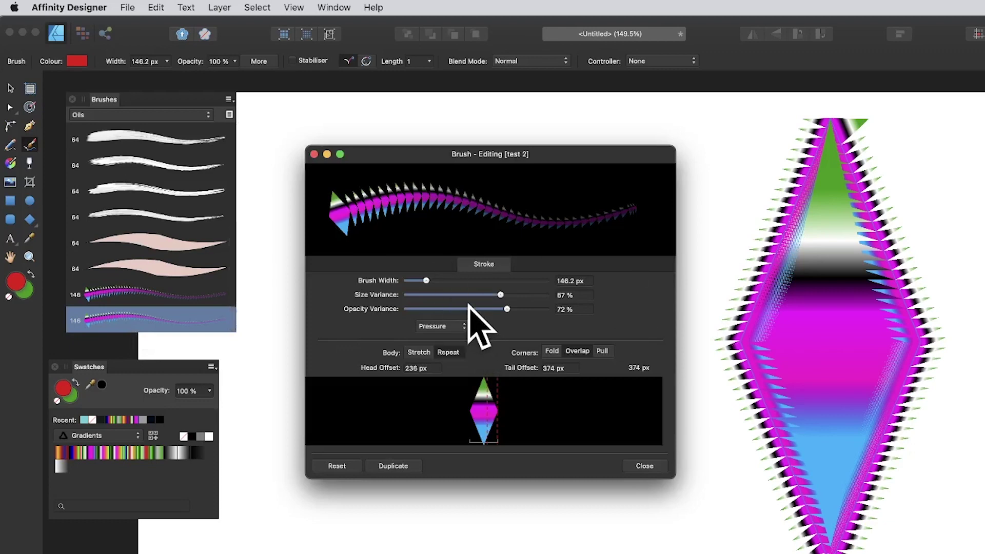
pyautogui.moveTo(426, 281)
pyautogui.mouseDown()
pyautogui.moveTo(480, 280)
pyautogui.moveTo(419, 281)
pyautogui.mouseUp()
pyautogui.click(419, 352)
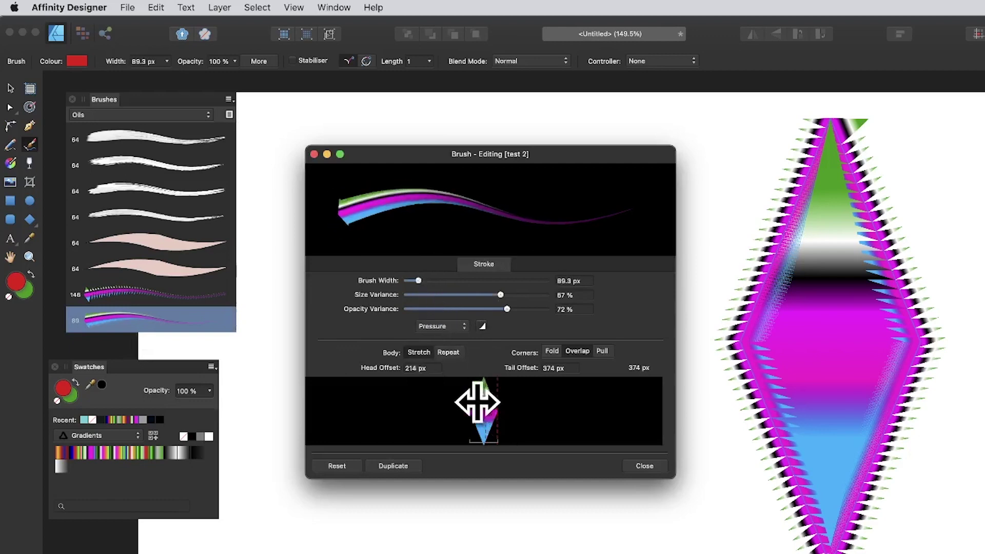
pyautogui.moveTo(479, 402); pyautogui.dragTo(426, 395)
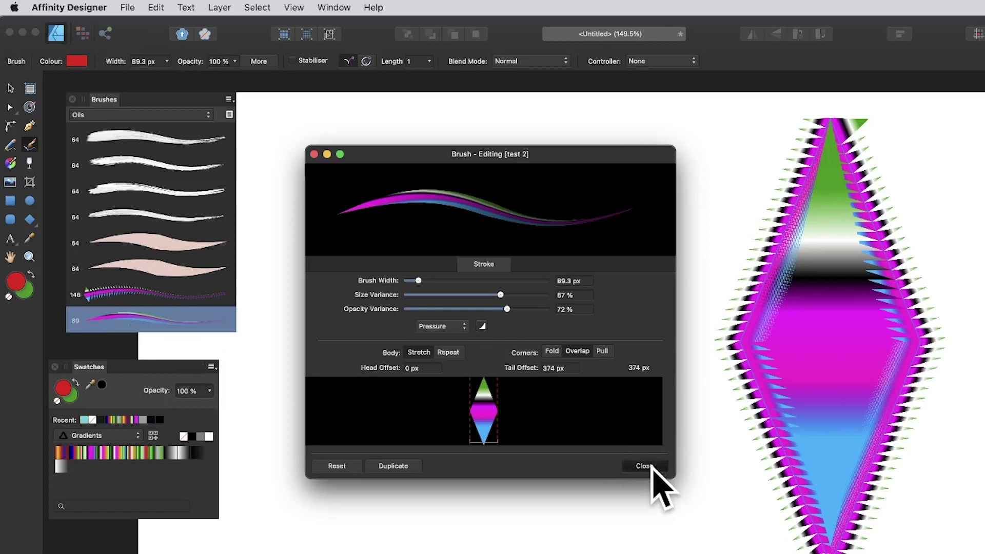
pyautogui.click(643, 466)
# Test the duplicated brush with looping freehand strokes across the canvas, undoing each one
pyautogui.moveTo(258, 384)
pyautogui.mouseDown()
pyautogui.moveTo(464, 187)
pyautogui.moveTo(603, 486)
pyautogui.moveTo(498, 200)
pyautogui.moveTo(359, 431)
pyautogui.moveTo(534, 214)
pyautogui.moveTo(680, 281)
pyautogui.moveTo(604, 338)
pyautogui.moveTo(460, 262)
pyautogui.moveTo(629, 374)
pyautogui.moveTo(298, 394)
pyautogui.moveTo(585, 204)
pyautogui.moveTo(334, 476)
pyautogui.moveTo(455, 269)
pyautogui.moveTo(627, 431)
pyautogui.moveTo(827, 224)
pyautogui.moveTo(801, 529)
pyautogui.moveTo(500, 220)
pyautogui.moveTo(480, 215)
pyautogui.mouseUp()
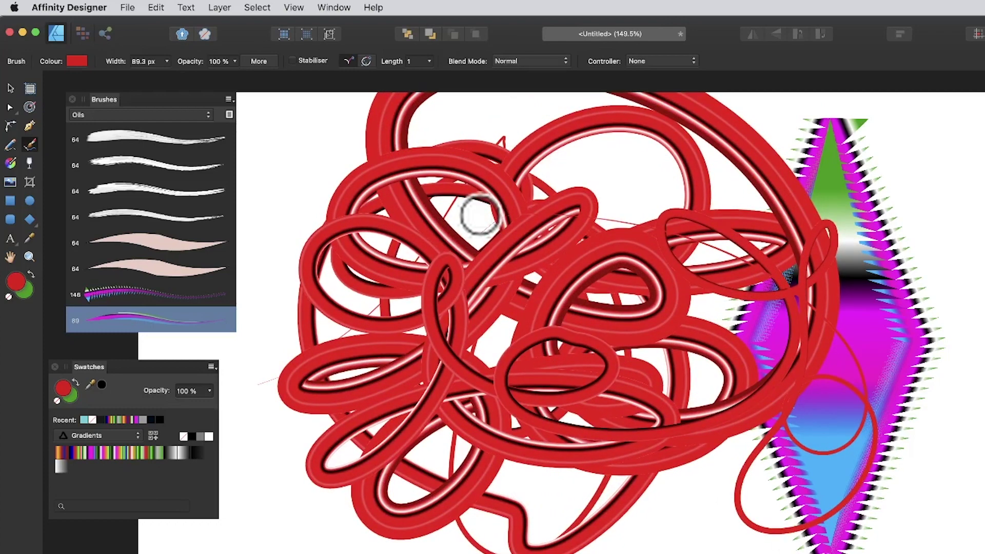
pyautogui.press('super+z')
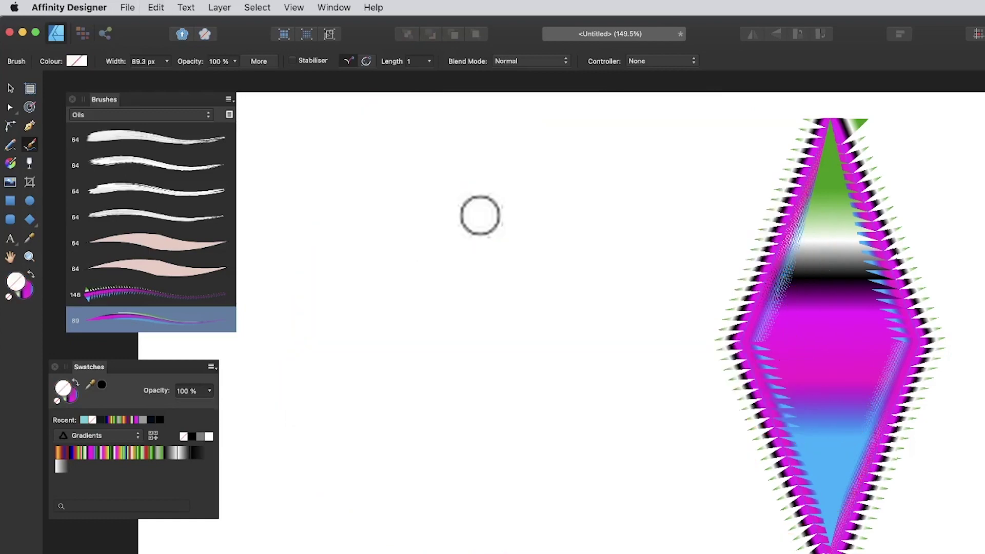
pyautogui.moveTo(282, 436)
pyautogui.mouseDown()
pyautogui.moveTo(361, 53)
pyautogui.moveTo(433, 342)
pyautogui.moveTo(466, 399)
pyautogui.moveTo(627, 322)
pyautogui.moveTo(807, 264)
pyautogui.moveTo(688, 282)
pyautogui.moveTo(576, 152)
pyautogui.moveTo(510, 172)
pyautogui.mouseUp()
pyautogui.press('super+z')
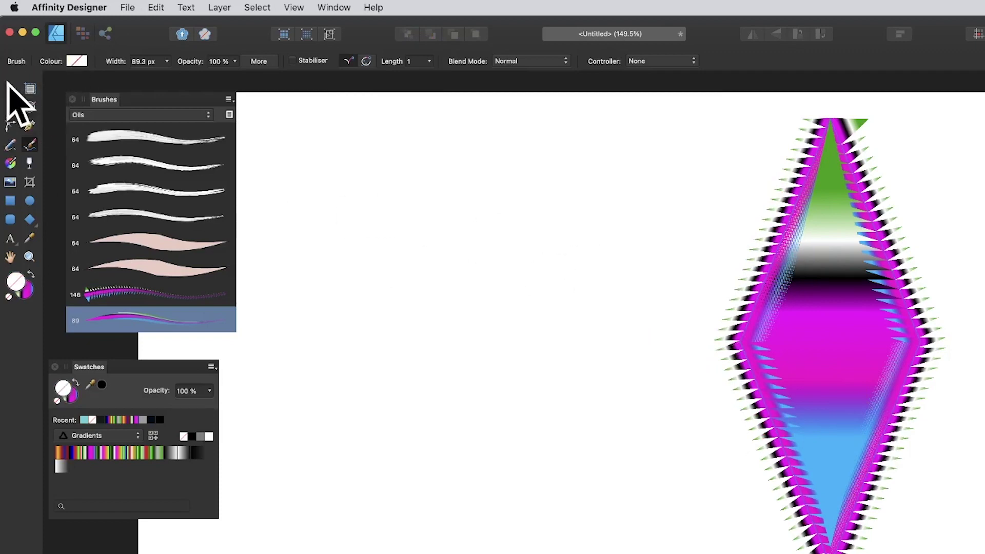
# Delete the existing diamond, draw a narrower one near the middle of the canvas, and make its 11 pt stroke black
pyautogui.click(10, 89)
pyautogui.press('Delete')
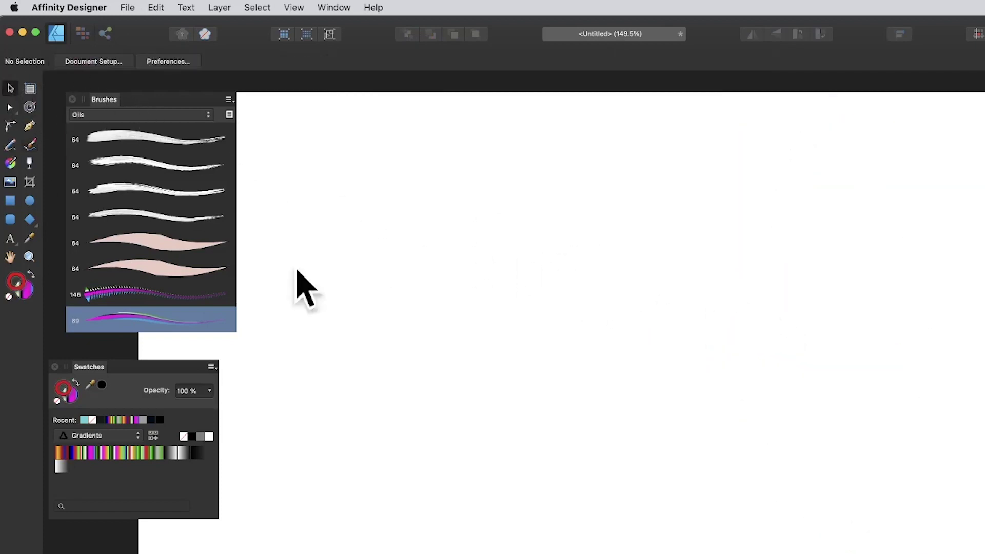
pyautogui.click(30, 220)
pyautogui.moveTo(471, 167); pyautogui.dragTo(602, 466)
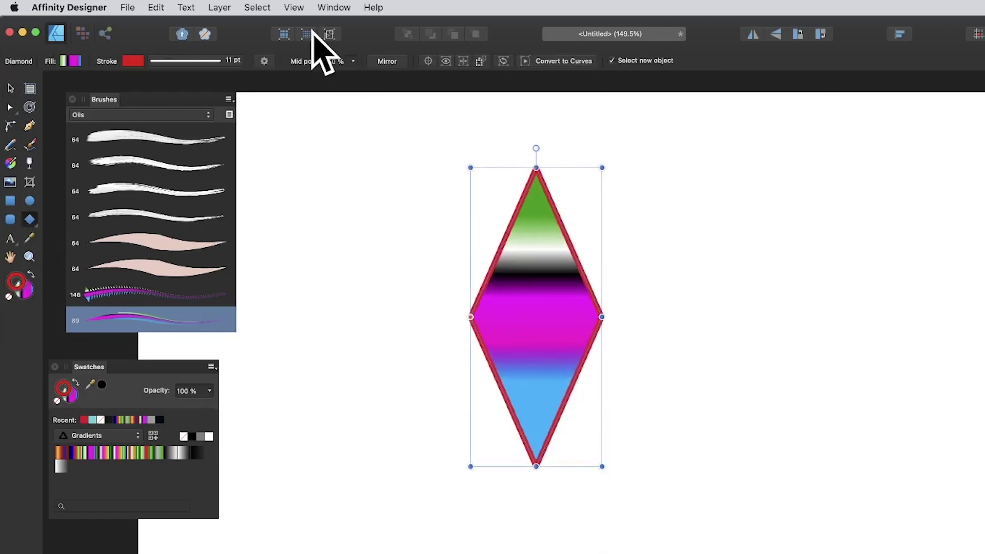
pyautogui.click(133, 61)
pyautogui.moveTo(252, 157); pyautogui.dragTo(144, 121)
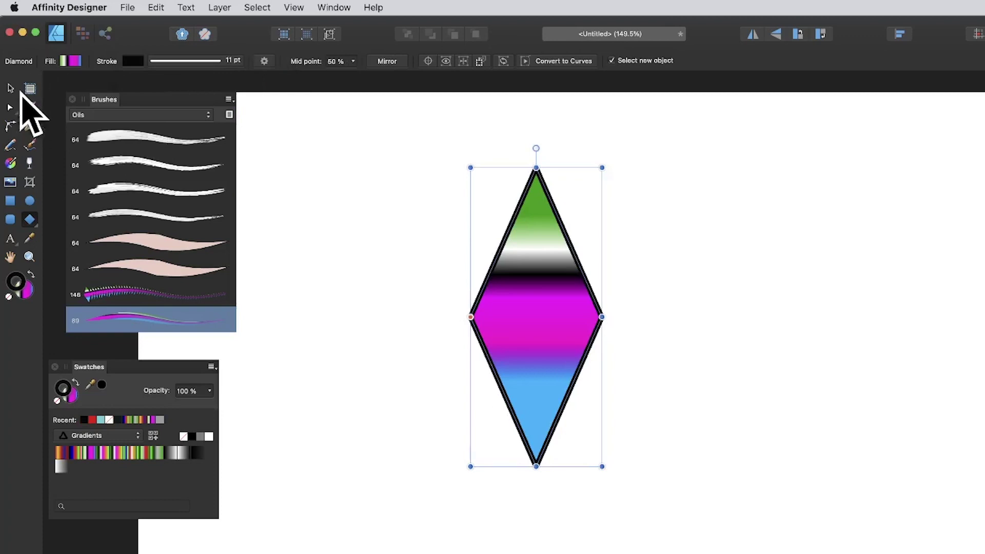
# Duplicate the diamond three times straight downwards to form an overlapping vertical stack of four
pyautogui.click(13, 90)
pyautogui.moveTo(464, 248); pyautogui.dragTo(536, 446)
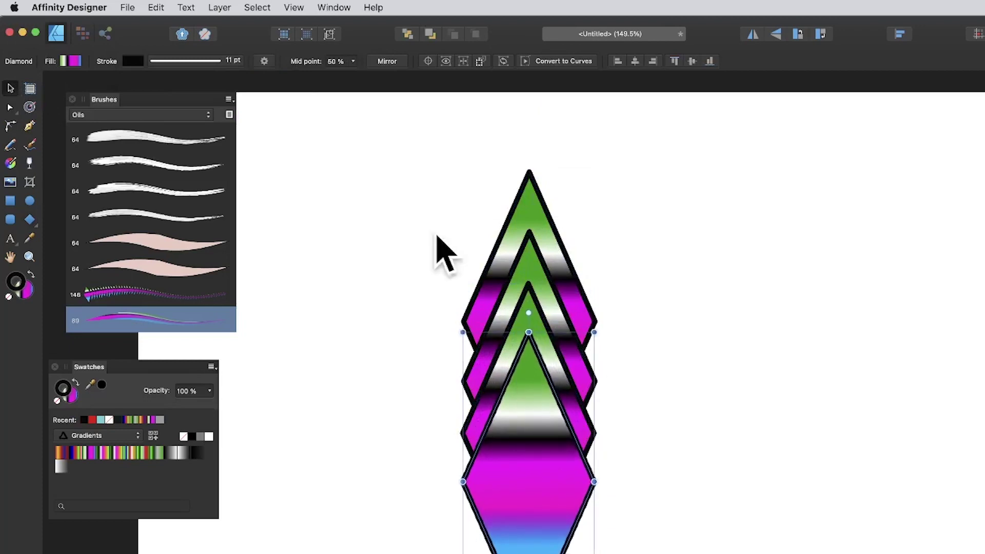
# Rotate all four diamonds together 90° clockwise into a horizontal row, then enlarge the row and place it across the middle of the canvas
pyautogui.moveTo(402, 143); pyautogui.dragTo(667, 553)
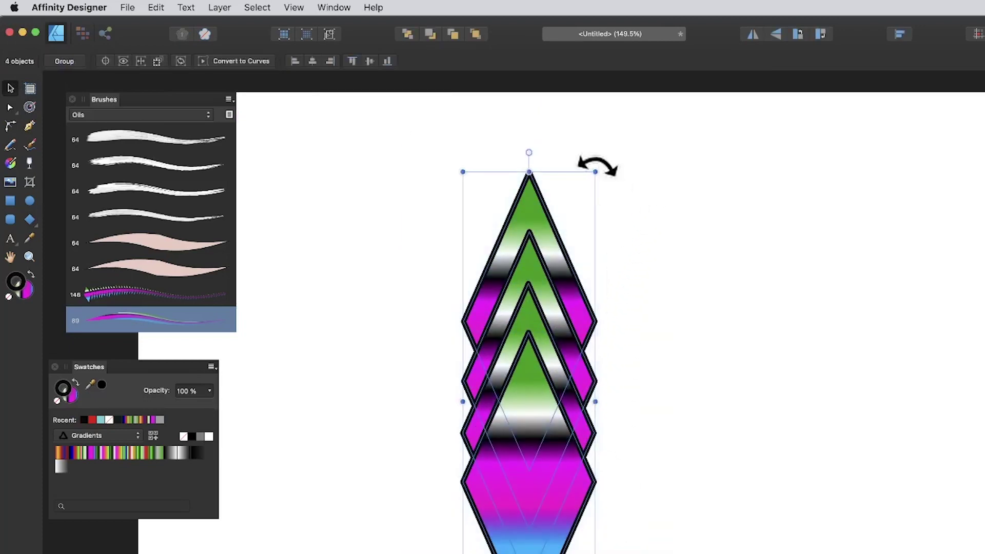
pyautogui.moveTo(597, 165); pyautogui.dragTo(735, 439)
pyautogui.moveTo(549, 407); pyautogui.dragTo(545, 330)
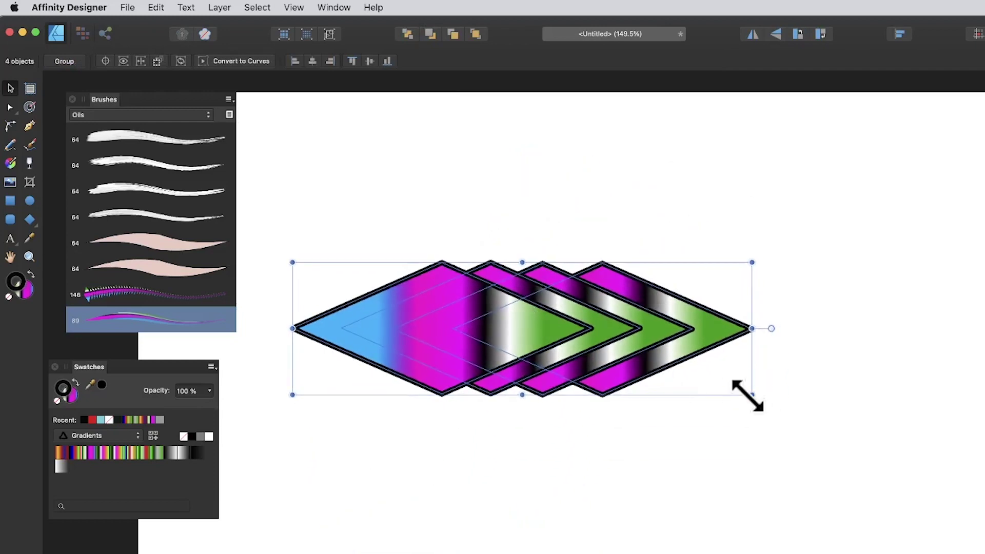
pyautogui.moveTo(747, 396); pyautogui.dragTo(865, 446)
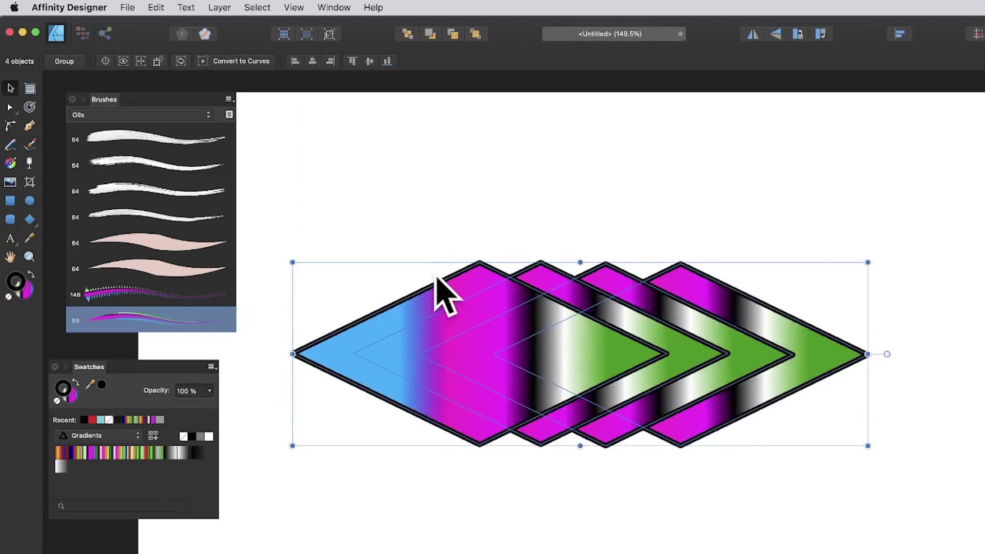
pyautogui.moveTo(553, 305); pyautogui.dragTo(513, 297)
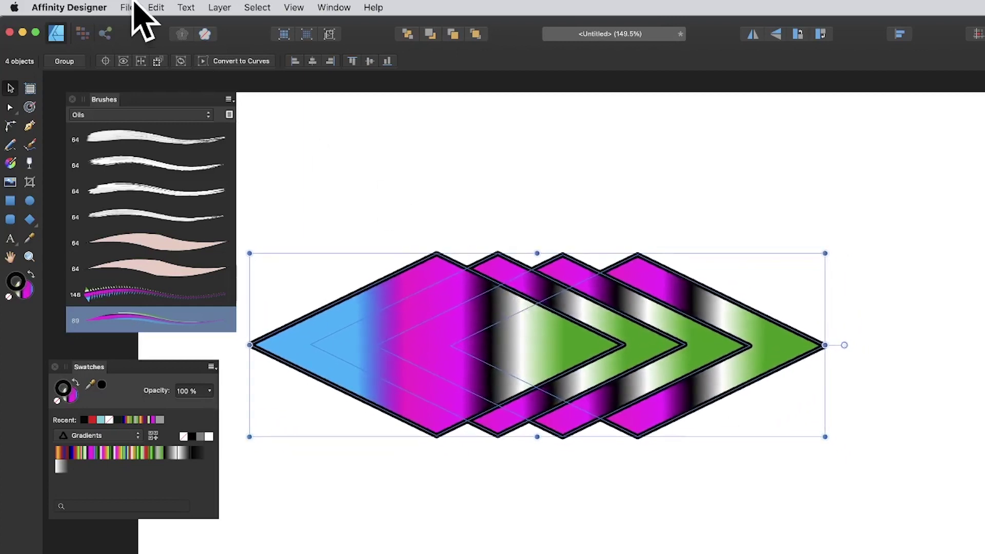
# Export only the selected diamonds as a PNG named test on the Desktop, replacing the existing file, and delete the diamonds from the canvas
pyautogui.click(127, 8)
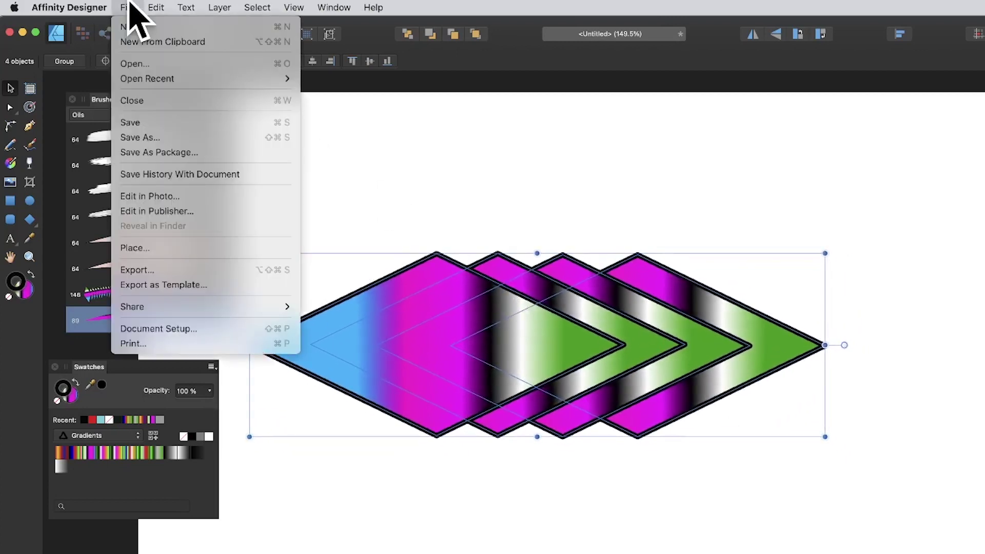
pyautogui.click(163, 270)
pyautogui.click(667, 324)
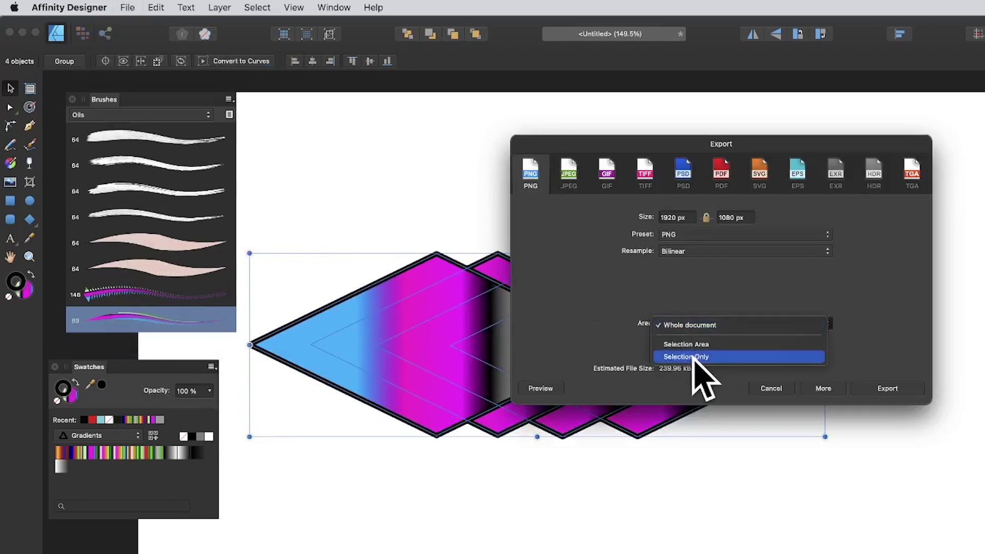
pyautogui.click(691, 357)
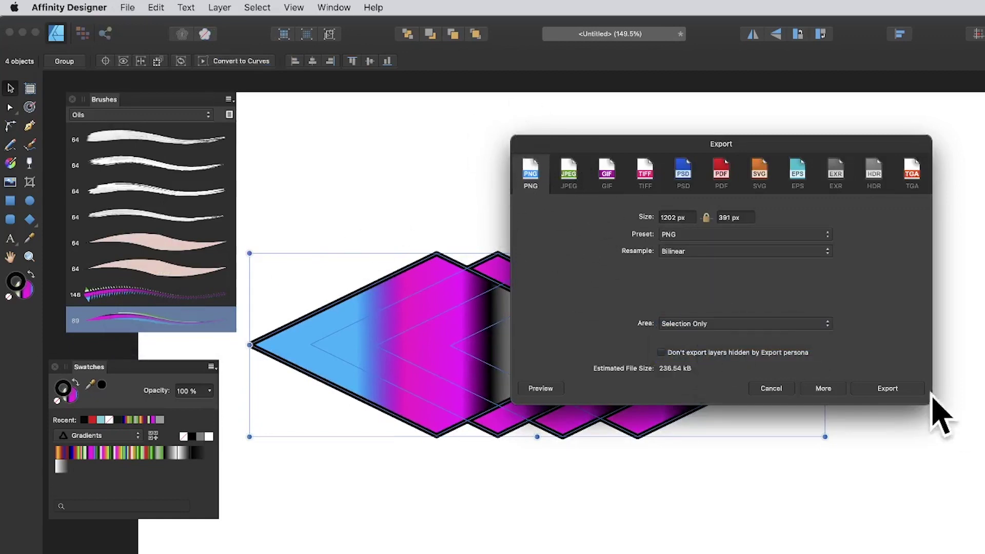
pyautogui.click(889, 390)
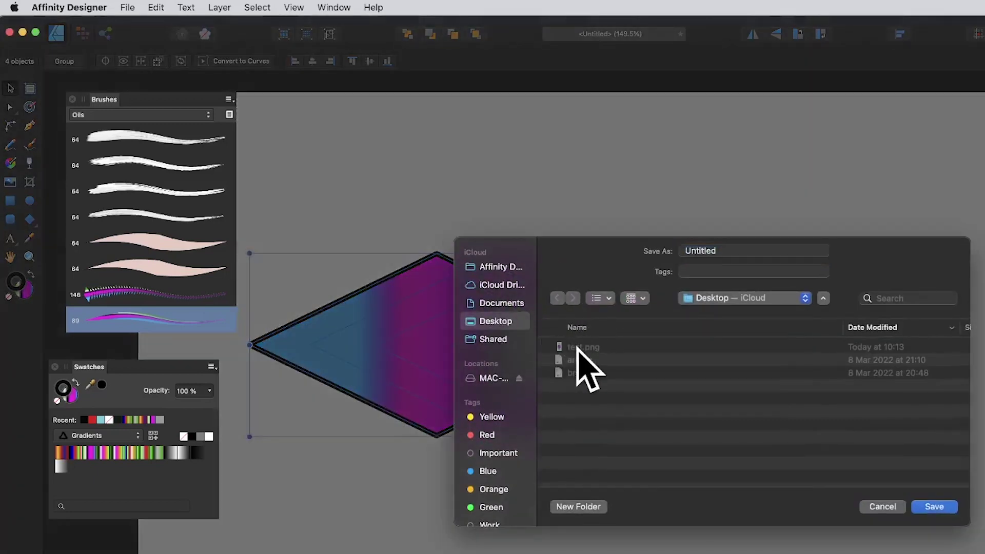
pyautogui.write('test')
pyautogui.click(928, 507)
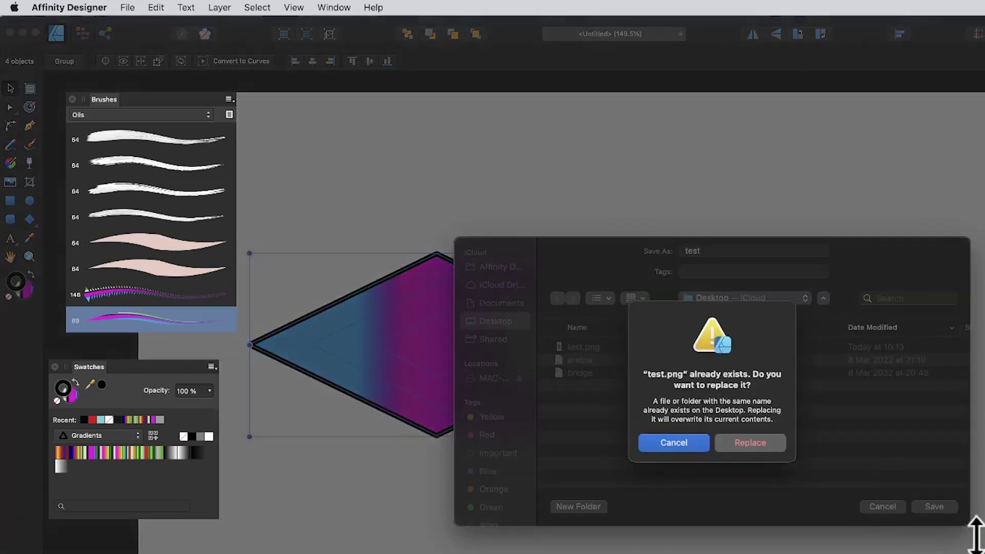
pyautogui.click(749, 430)
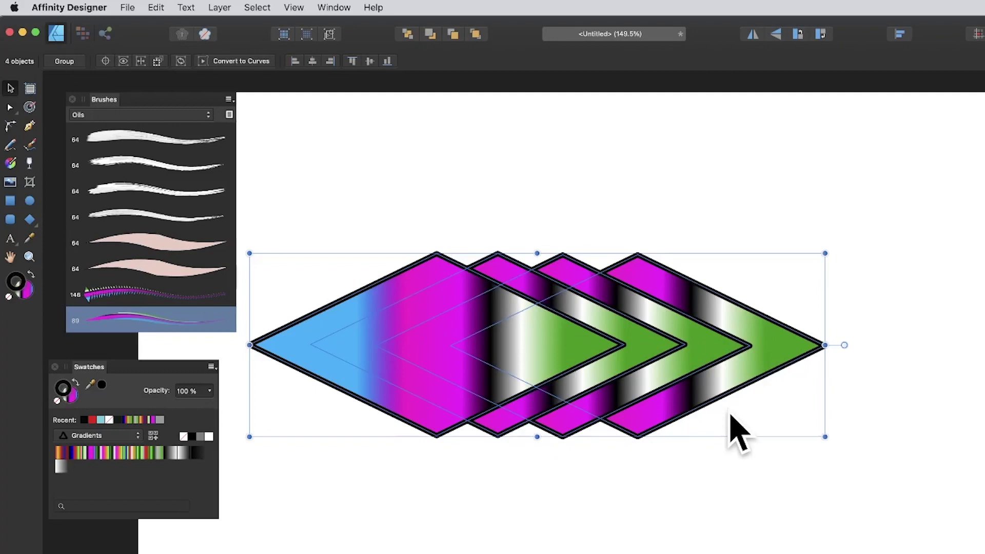
pyautogui.press('Delete')
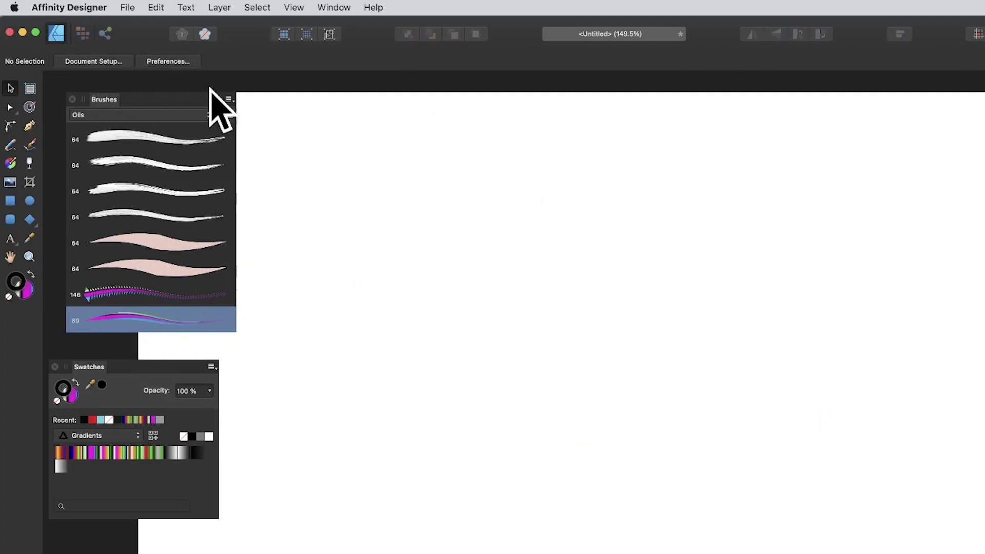
# Create a new textured image brush in the Oils category from test.png on the Desktop
pyautogui.click(229, 99)
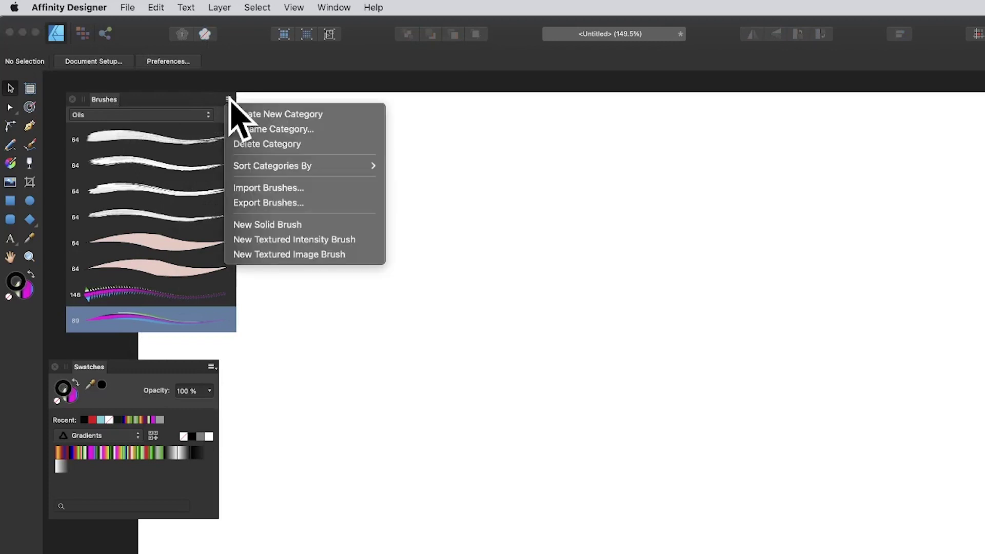
pyautogui.click(285, 254)
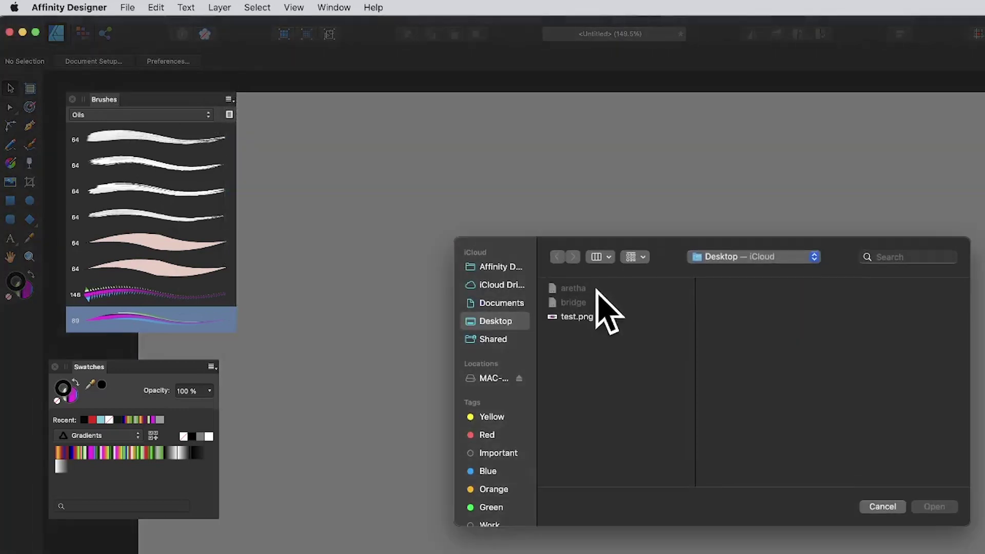
pyautogui.click(597, 318)
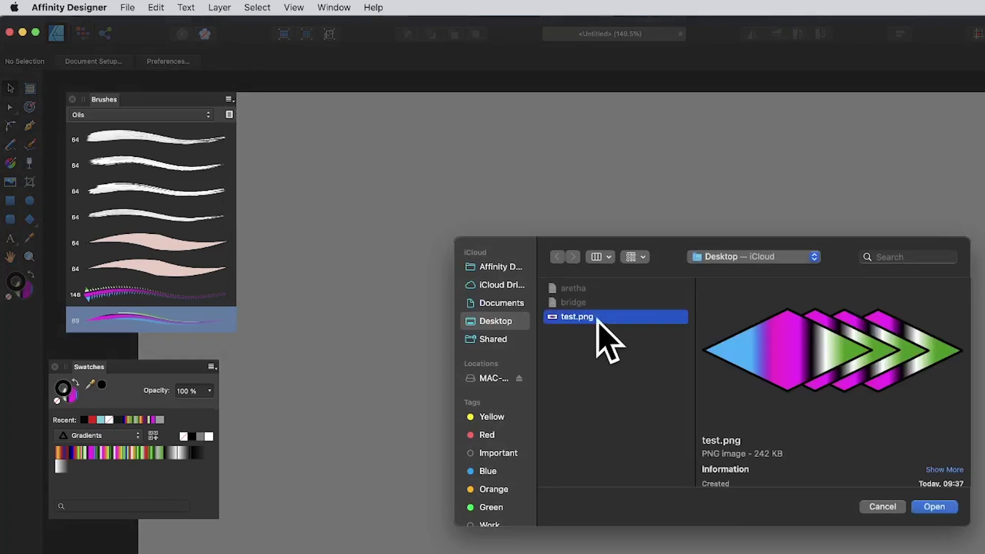
pyautogui.click(934, 507)
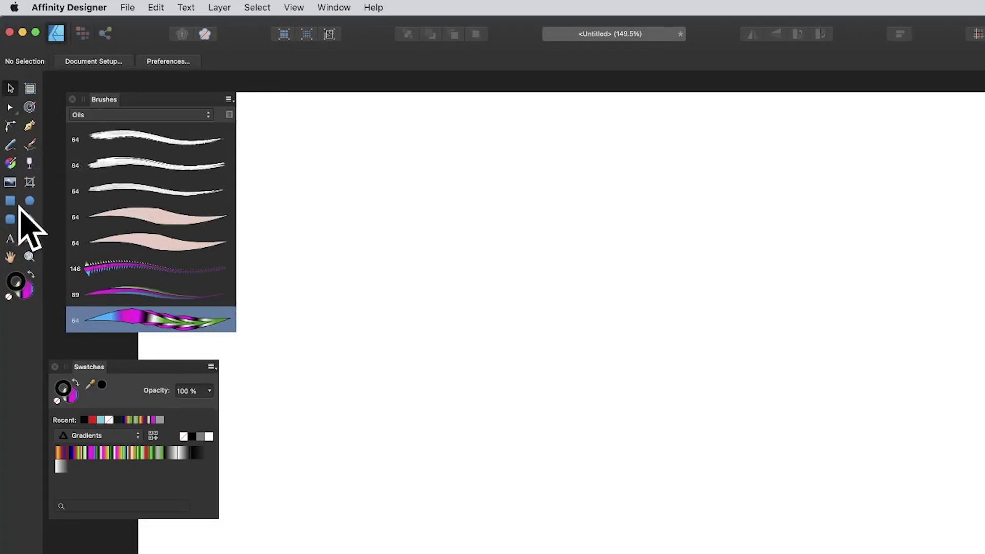
# Draw a large circle in the middle of the canvas and apply the new diamond-row brush to its stroke
pyautogui.click(29, 201)
pyautogui.moveTo(370, 157)
pyautogui.mouseDown()
pyautogui.moveTo(728, 494)
pyautogui.moveTo(822, 541)
pyautogui.mouseUp()
pyautogui.click(187, 320)
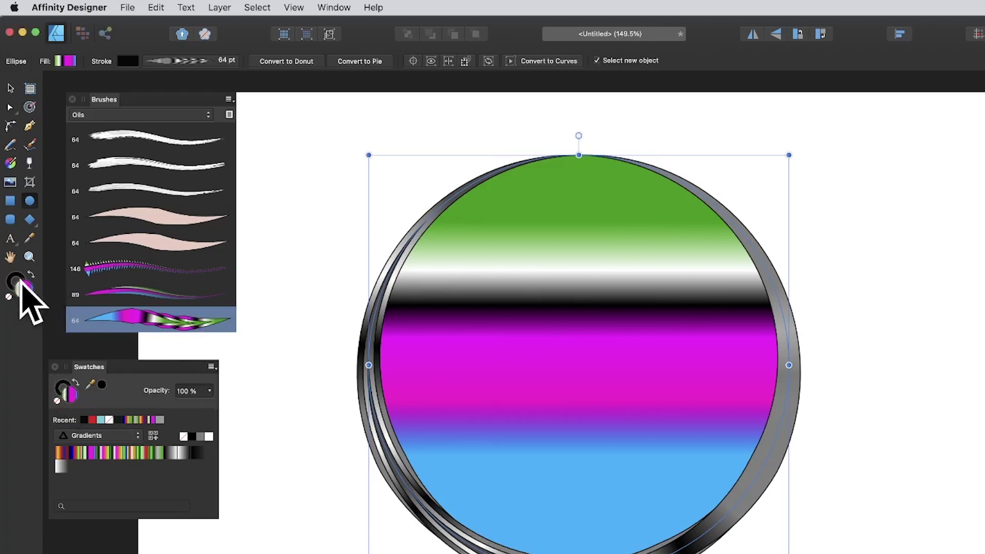
# Try several multicoloured gradient swatches on the circle's stroke, ending with a black-to-white gradient
pyautogui.click(119, 454)
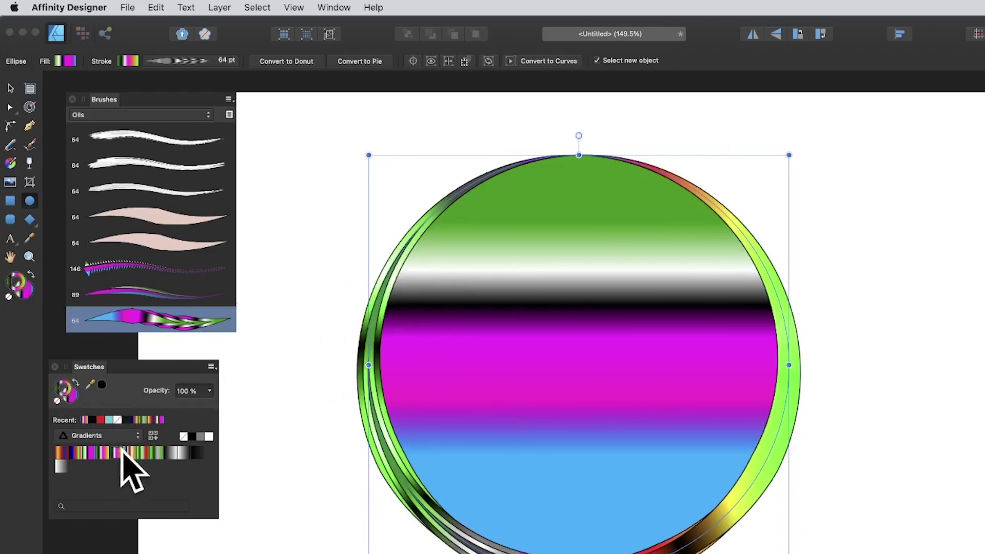
pyautogui.click(159, 454)
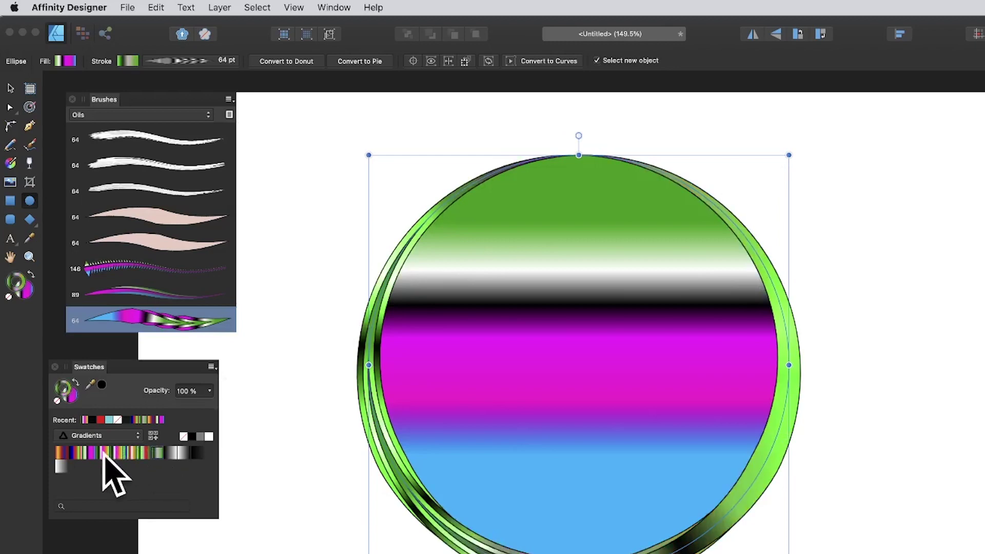
pyautogui.click(86, 454)
pyautogui.click(89, 449)
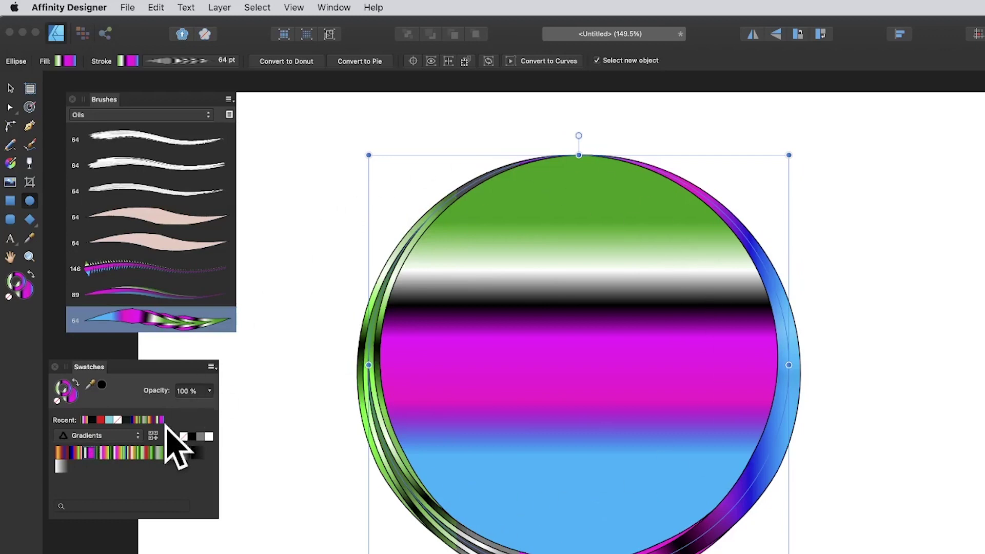
pyautogui.click(174, 454)
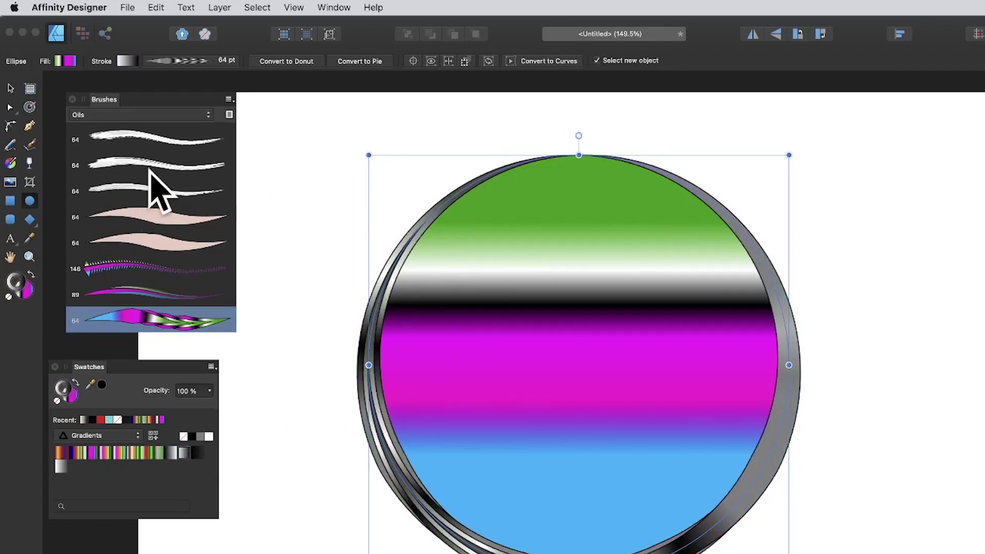
# Open the diamond-row brush for editing and set its width to 200.7 px and size variance to 76%
pyautogui.doubleClick(155, 317)
pyautogui.moveTo(475, 143); pyautogui.dragTo(209, 141)
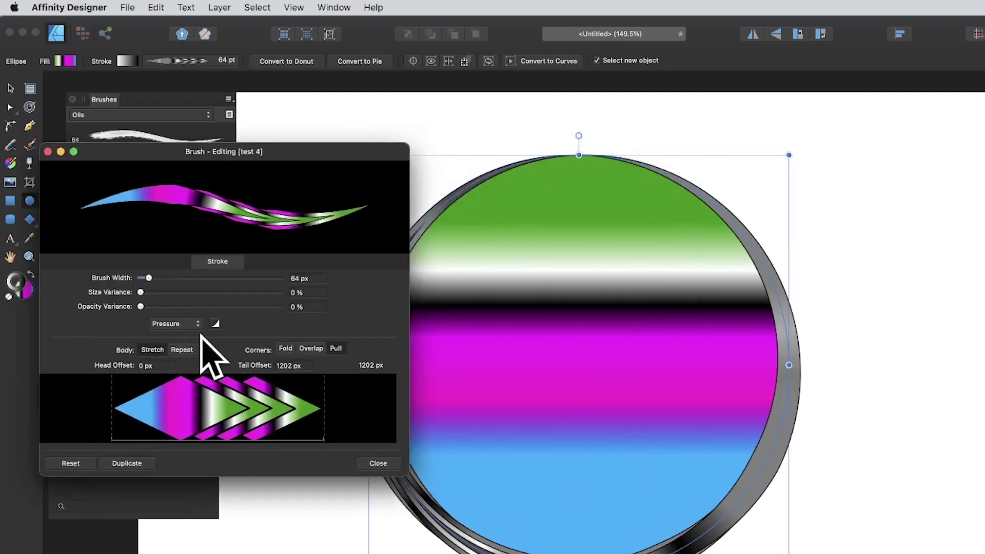
pyautogui.moveTo(150, 278)
pyautogui.mouseDown()
pyautogui.moveTo(211, 277)
pyautogui.moveTo(160, 278)
pyautogui.mouseUp()
pyautogui.moveTo(164, 278)
pyautogui.mouseDown()
pyautogui.moveTo(148, 292)
pyautogui.moveTo(245, 292)
pyautogui.mouseUp()
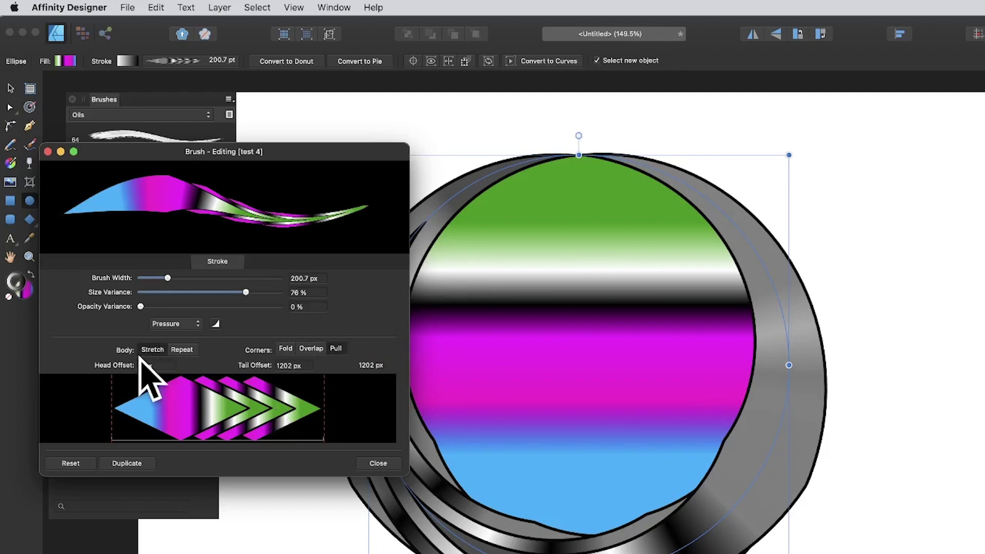
# Make the brush body repeat at 205.2 px width, with a 502 px head offset and a 551 px tail offset
pyautogui.click(181, 350)
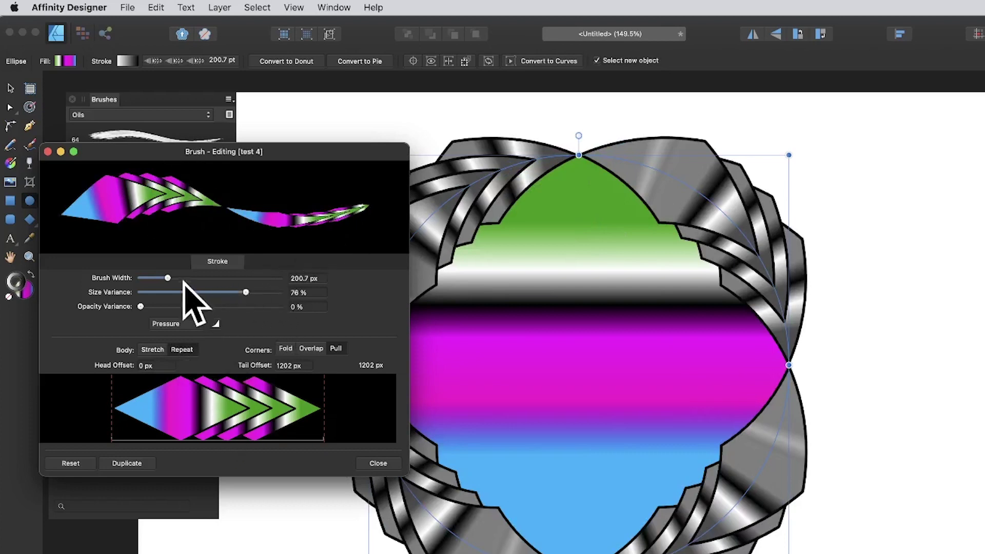
pyautogui.moveTo(168, 277); pyautogui.dragTo(168, 277)
pyautogui.moveTo(323, 403); pyautogui.dragTo(207, 397)
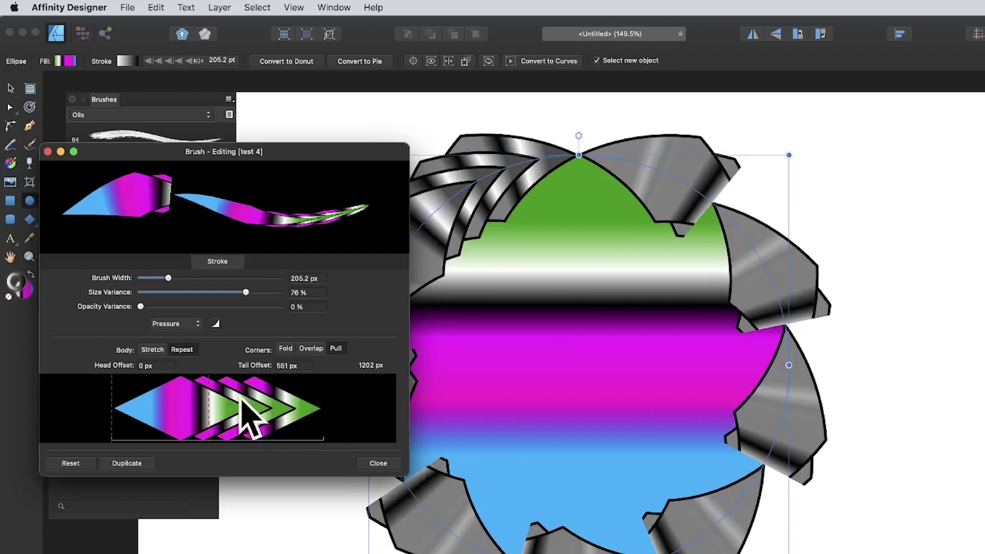
pyautogui.moveTo(110, 400)
pyautogui.mouseDown()
pyautogui.moveTo(216, 413)
pyautogui.moveTo(220, 404)
pyautogui.moveTo(194, 411)
pyautogui.moveTo(185, 402)
pyautogui.moveTo(200, 402)
pyautogui.mouseUp()
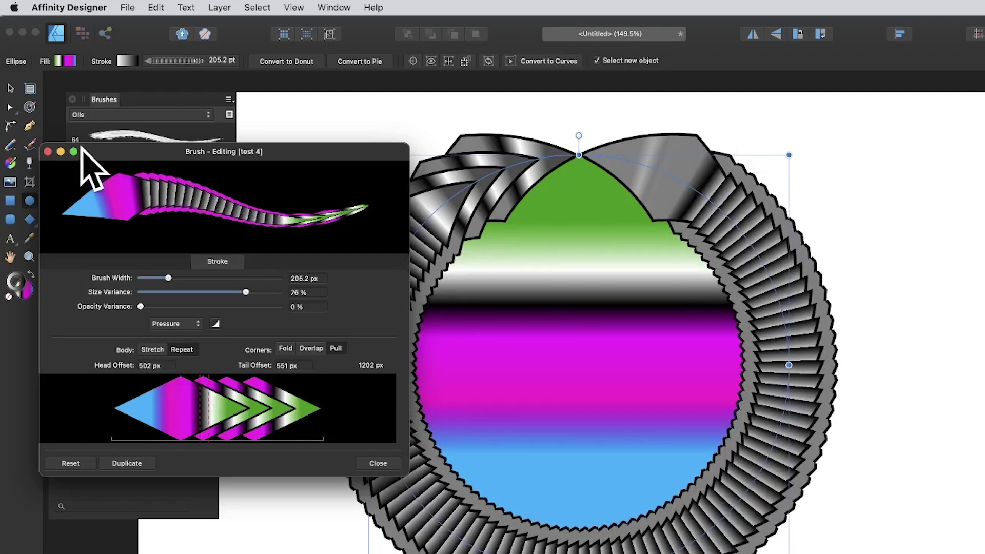
pyautogui.click(378, 463)
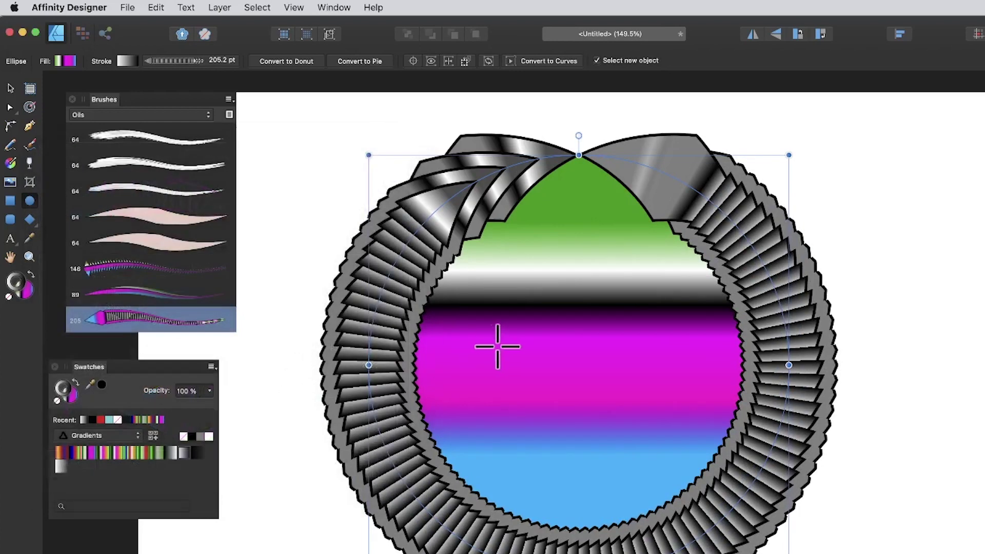
# Delete the circle, paint a short trial stroke with the Vector Brush tool and undo it
pyautogui.press('Delete')
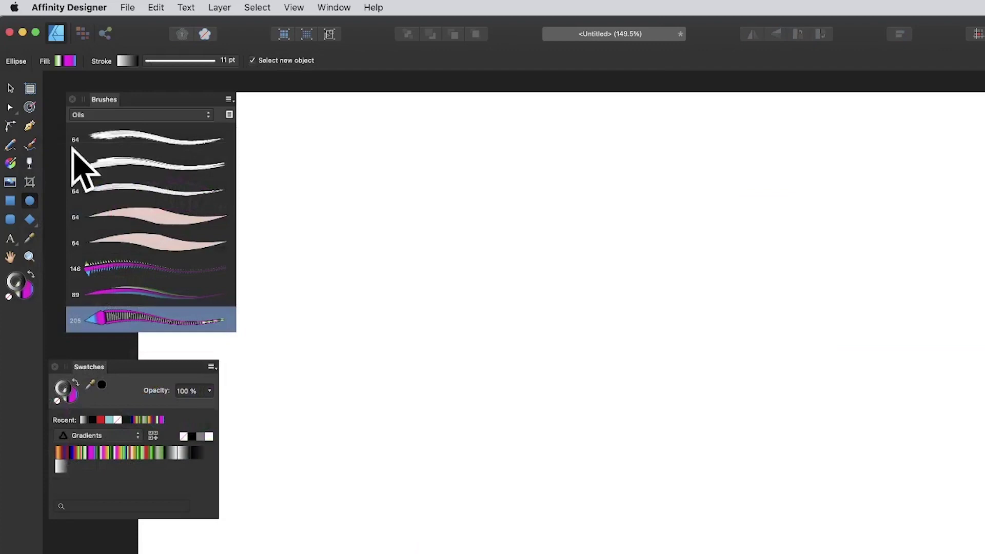
pyautogui.click(29, 145)
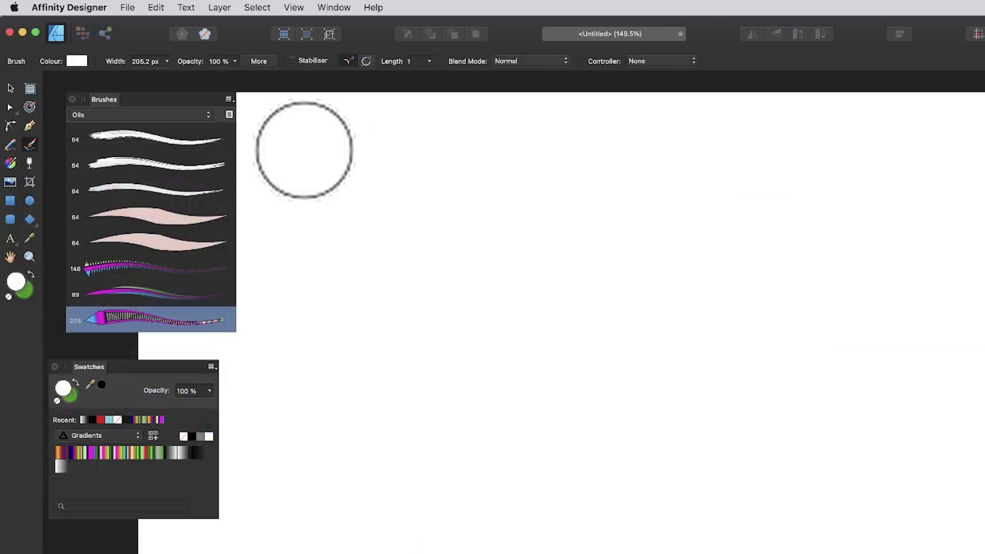
pyautogui.moveTo(303, 143)
pyautogui.mouseDown()
pyautogui.moveTo(380, 221)
pyautogui.moveTo(668, 267)
pyautogui.moveTo(627, 364)
pyautogui.moveTo(387, 495)
pyautogui.moveTo(602, 370)
pyautogui.moveTo(461, 115)
pyautogui.moveTo(502, 372)
pyautogui.moveTo(624, 252)
pyautogui.moveTo(766, 393)
pyautogui.moveTo(354, 207)
pyautogui.mouseUp()
pyautogui.press('super+z')
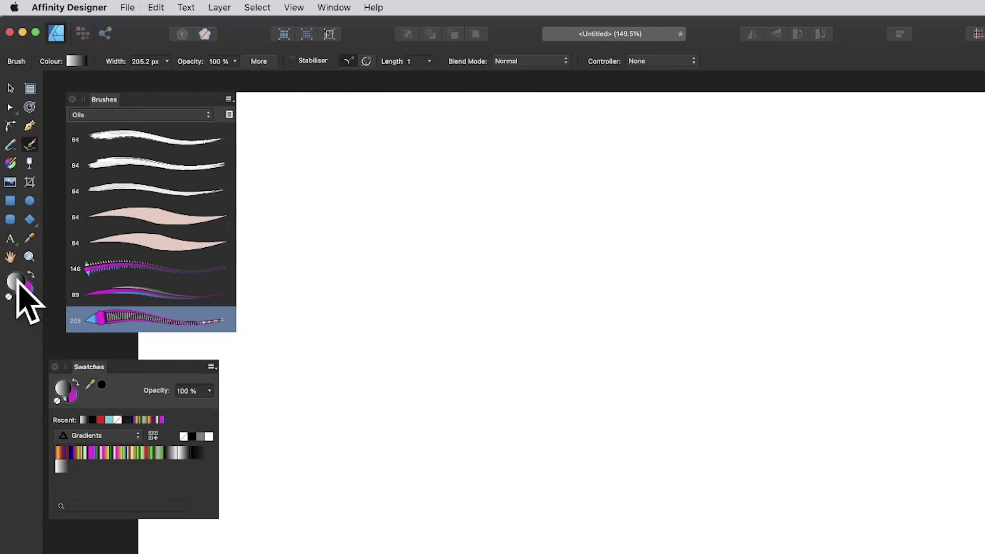
# Choose a gradient swatch as brush colour, check it in the colour chooser, and paint a long looping freehand stroke across the canvas
pyautogui.click(123, 452)
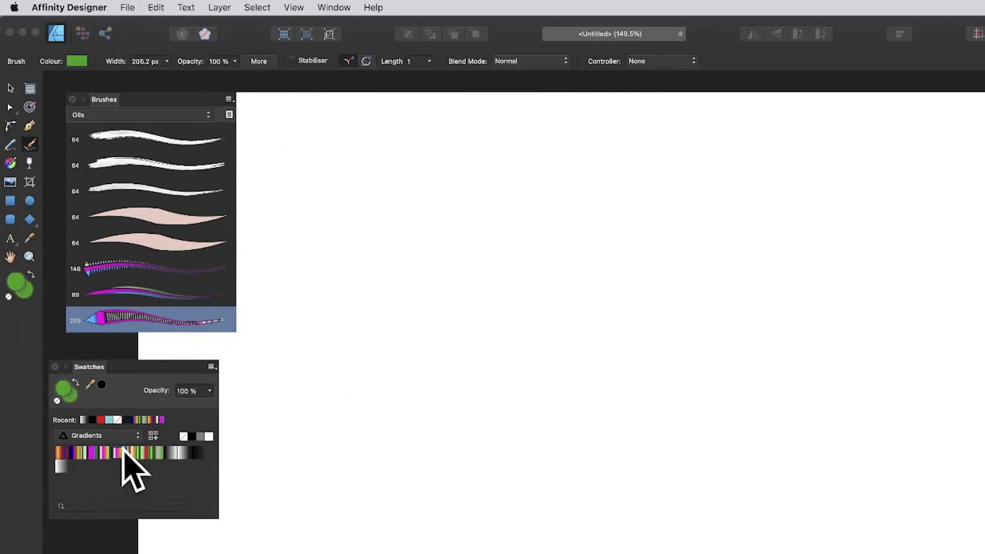
pyautogui.doubleClick(17, 281)
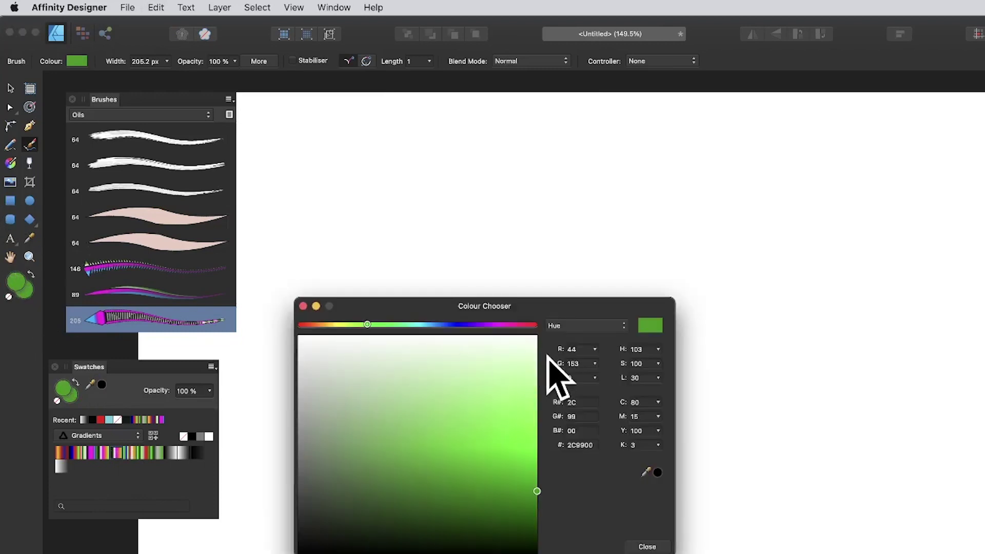
pyautogui.click(648, 547)
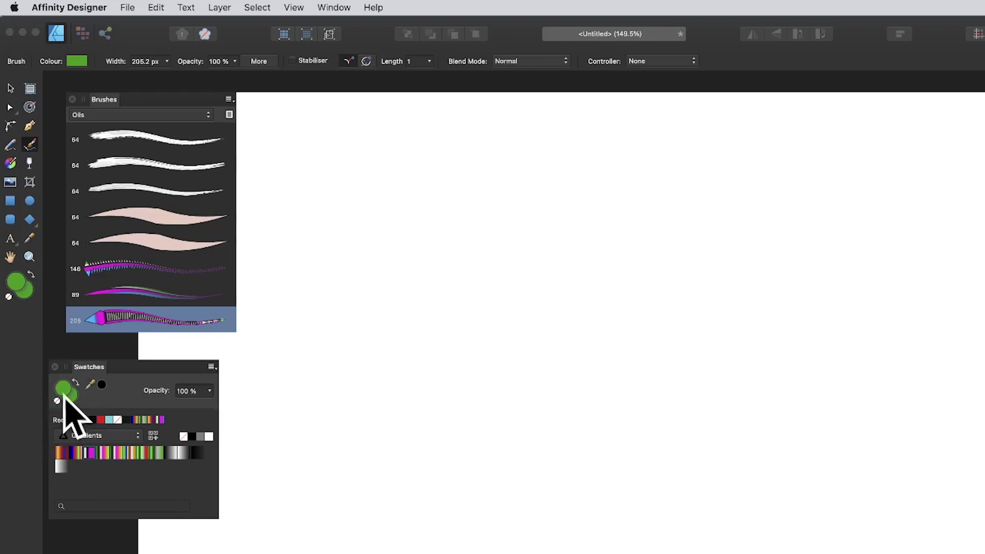
pyautogui.moveTo(328, 277)
pyautogui.mouseDown()
pyautogui.moveTo(510, 254)
pyautogui.moveTo(694, 154)
pyautogui.moveTo(742, 282)
pyautogui.moveTo(705, 455)
pyautogui.moveTo(849, 372)
pyautogui.moveTo(586, 206)
pyautogui.moveTo(511, 292)
pyautogui.moveTo(333, 212)
pyautogui.moveTo(549, 433)
pyautogui.moveTo(381, 317)
pyautogui.moveTo(479, 364)
pyautogui.moveTo(366, 503)
pyautogui.moveTo(502, 497)
pyautogui.moveTo(819, 265)
pyautogui.moveTo(820, 202)
pyautogui.mouseUp()
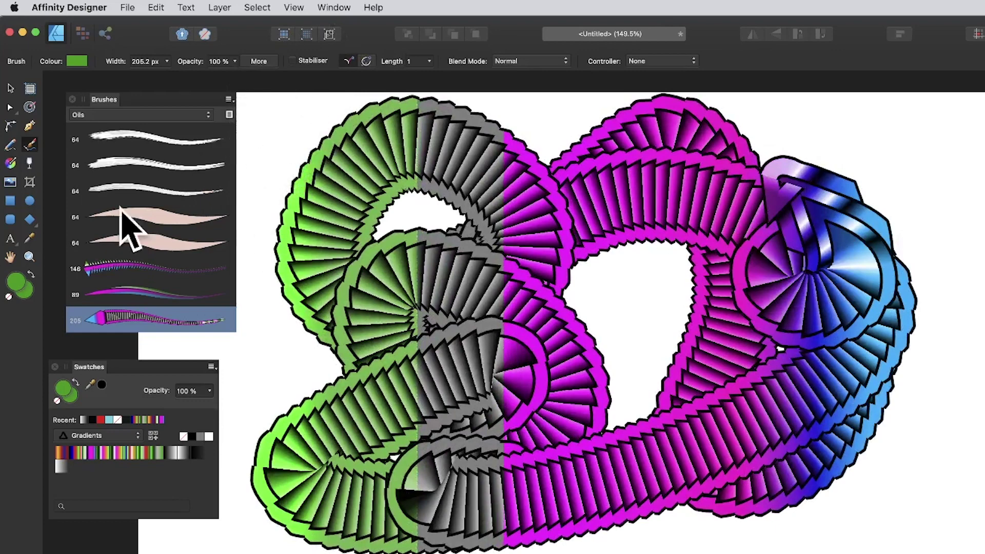
# Remove the looping curve's stroke colour and fill the curve with a multicoloured gradient
pyautogui.click(10, 88)
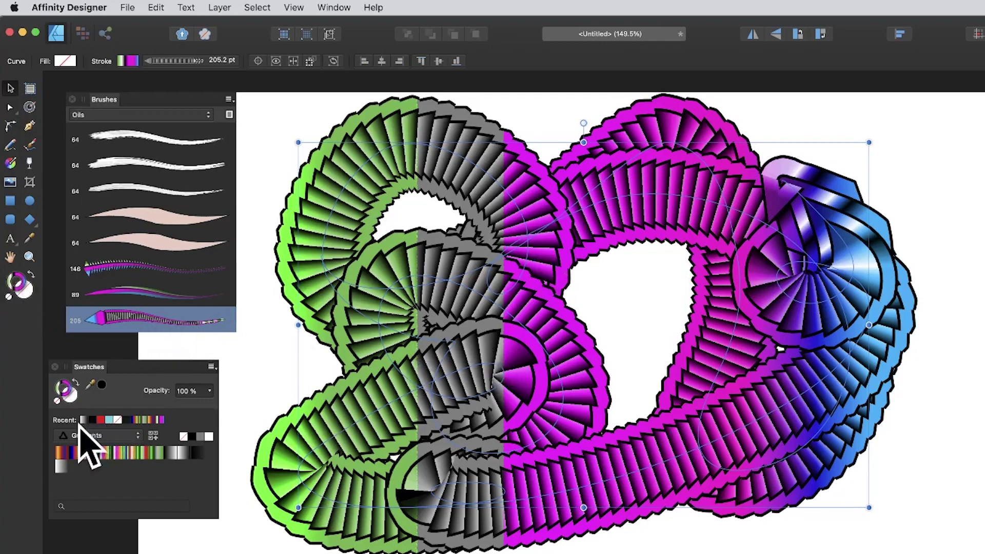
pyautogui.click(56, 402)
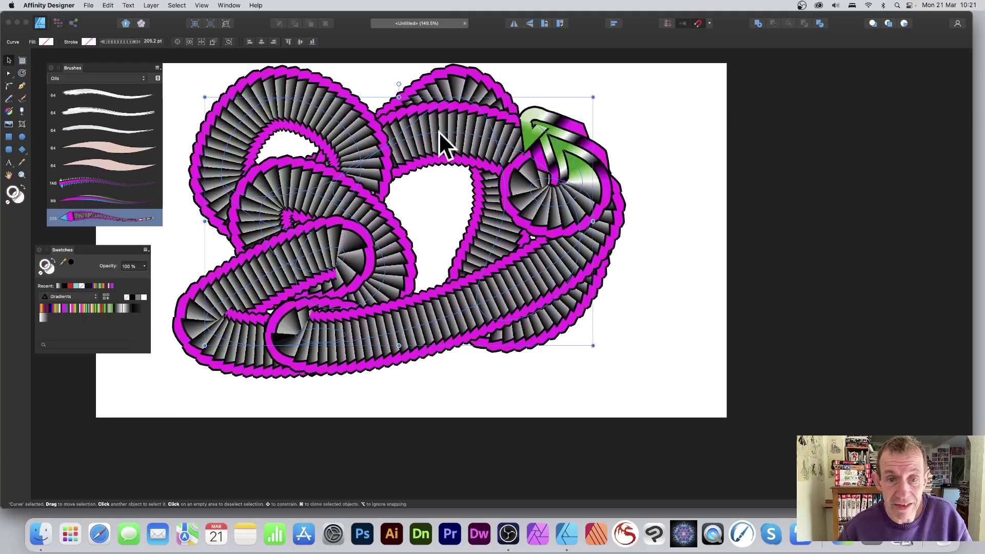
pyautogui.click(91, 309)
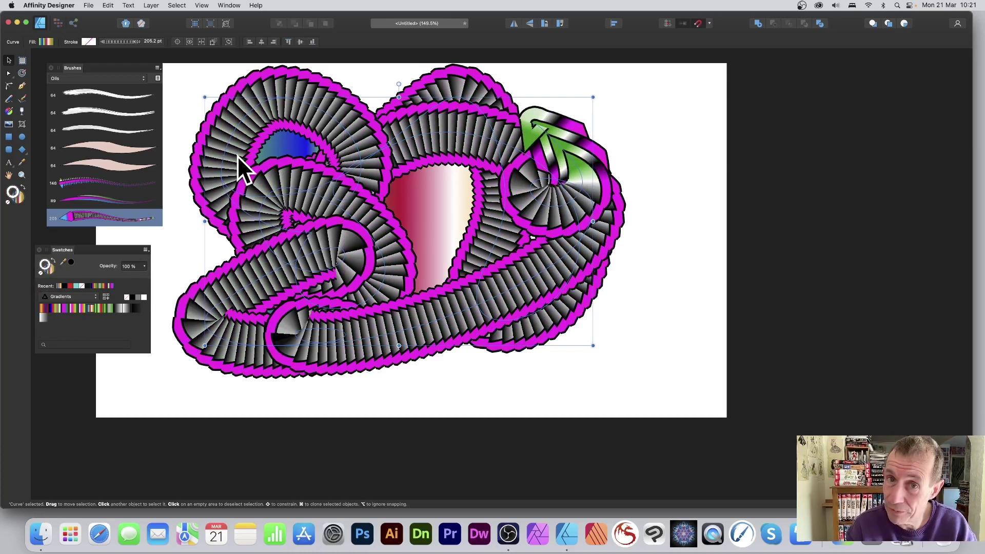